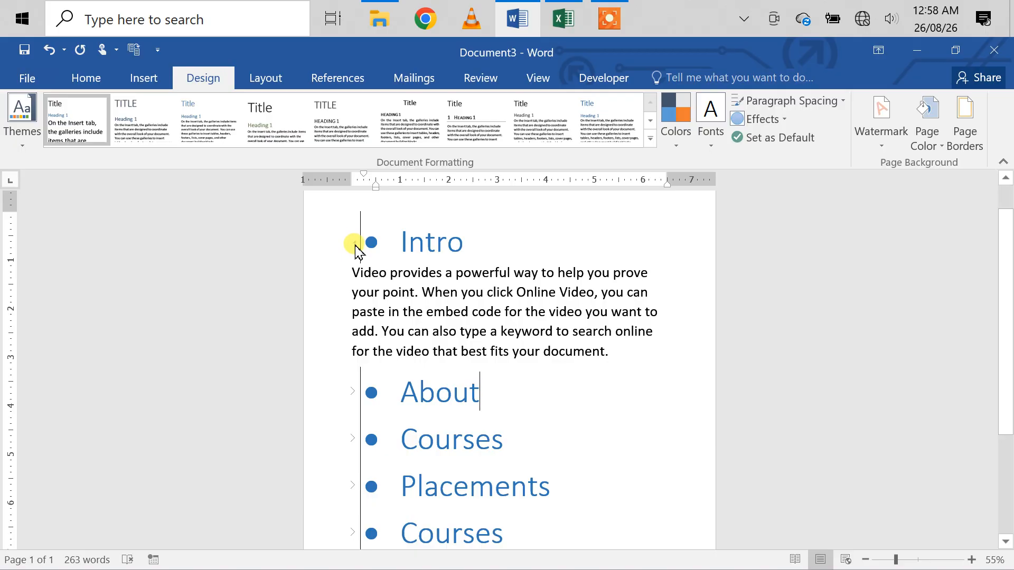
Collapse the Intro section, and expand and re-collapse About and the first Courses section to view their text.
left_click(353, 244)
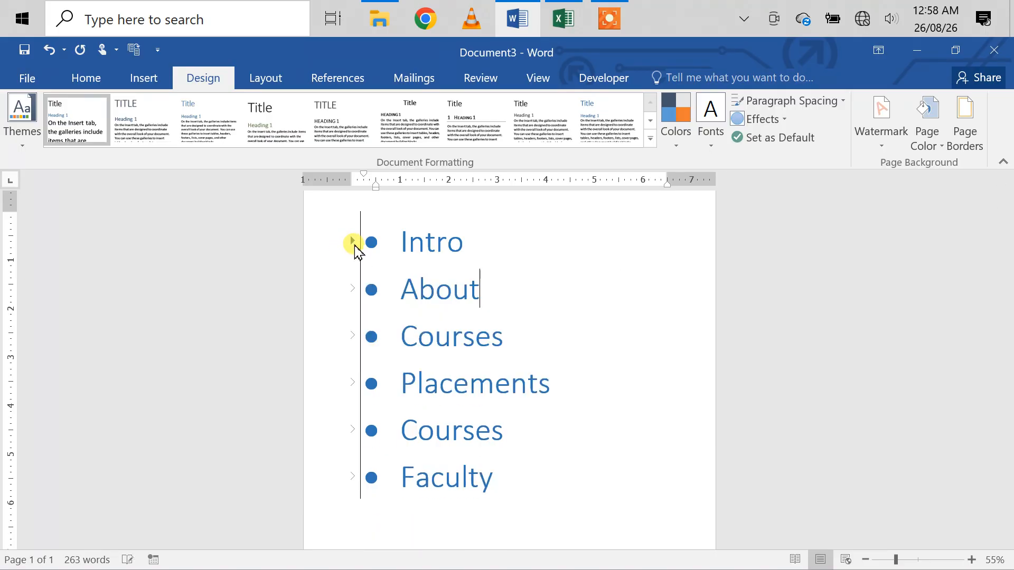
left_click(353, 289)
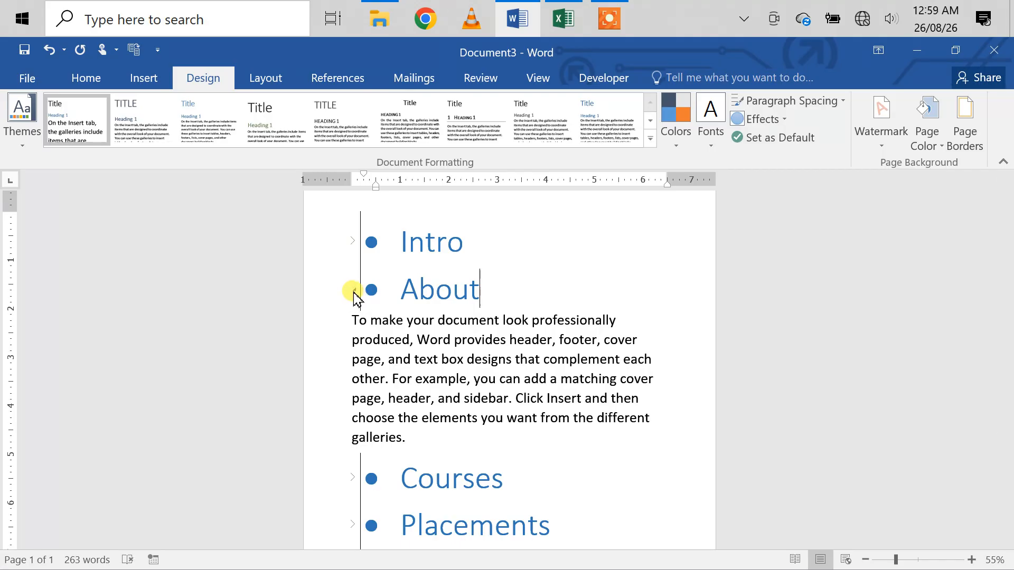
left_click(353, 289)
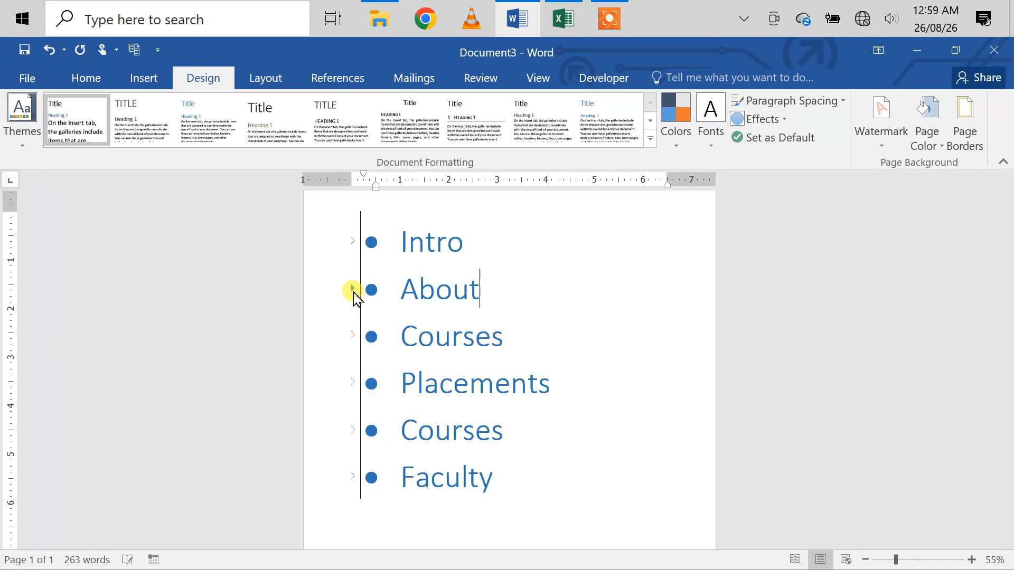
left_click(353, 336)
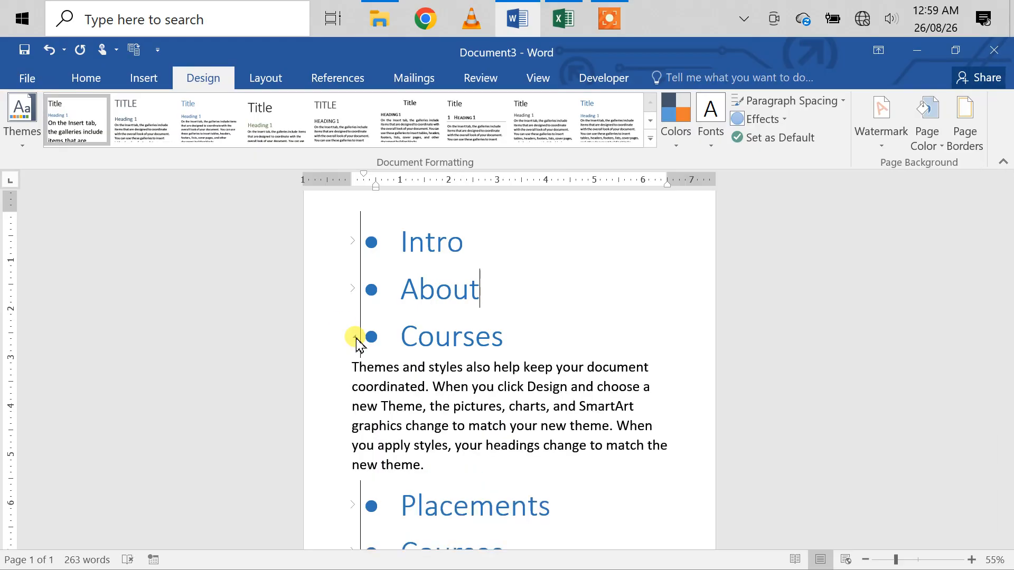
left_click(356, 340)
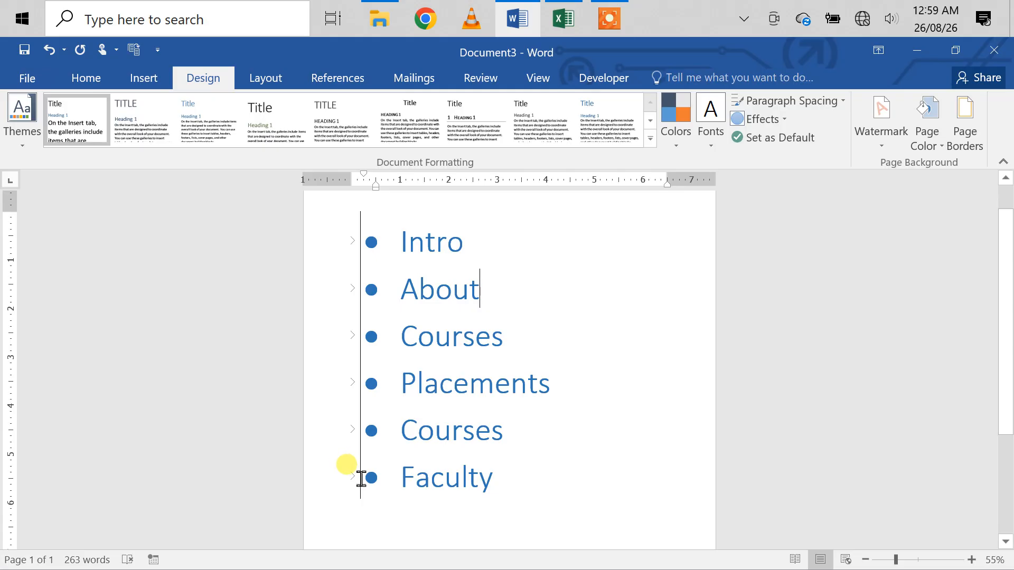
Expand the Faculty, Intro and About sections to view the content under each heading.
left_click(354, 478)
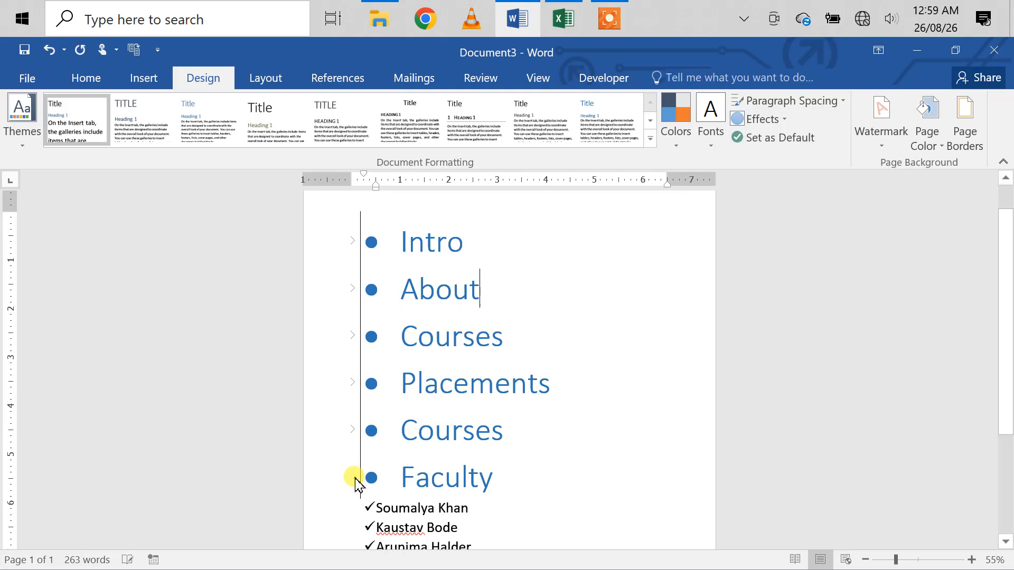
scroll(518, 465, "down", 2)
scroll(520, 464, "down", 1)
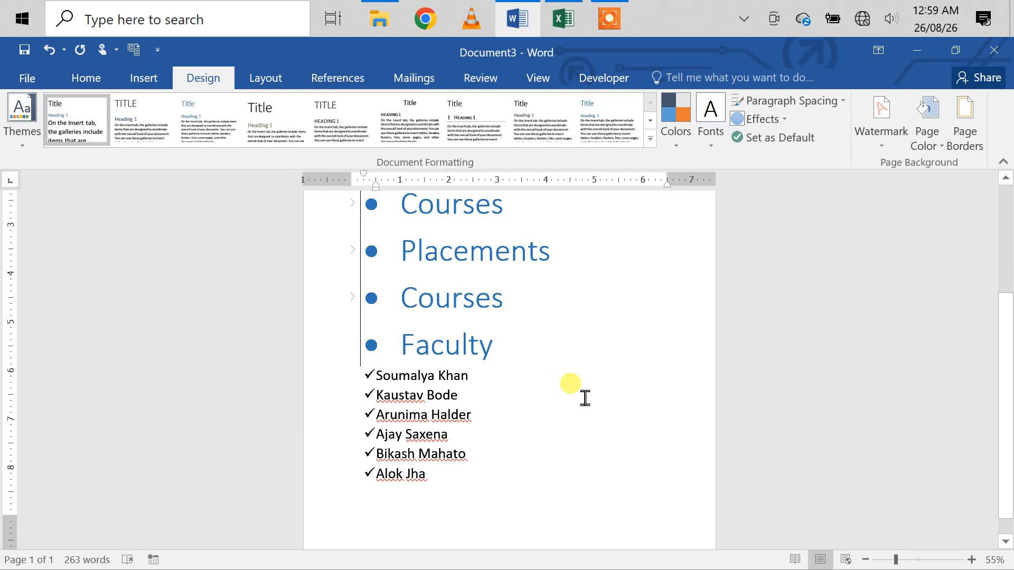
scroll(580, 360, "up", 4)
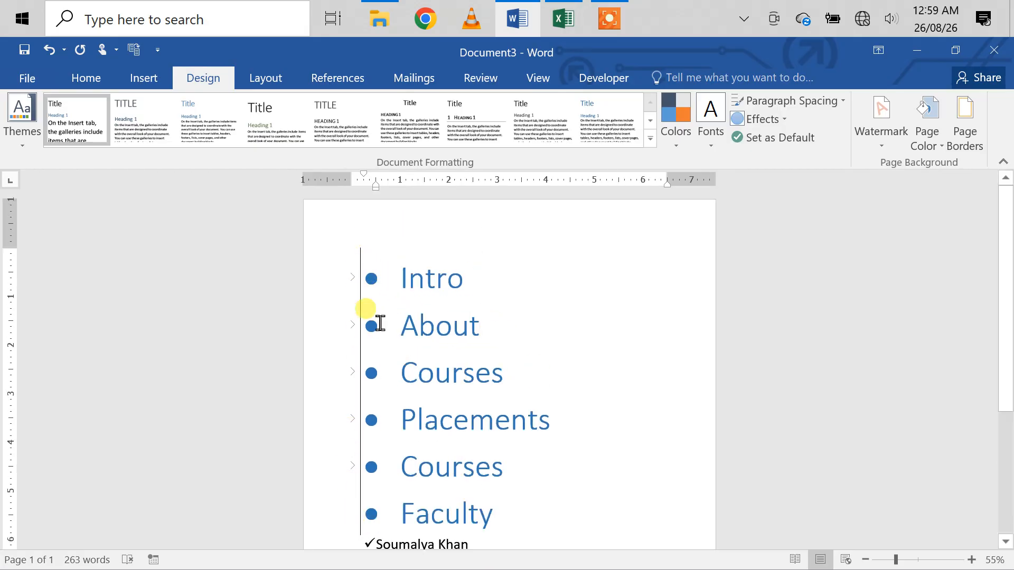
left_click(352, 278)
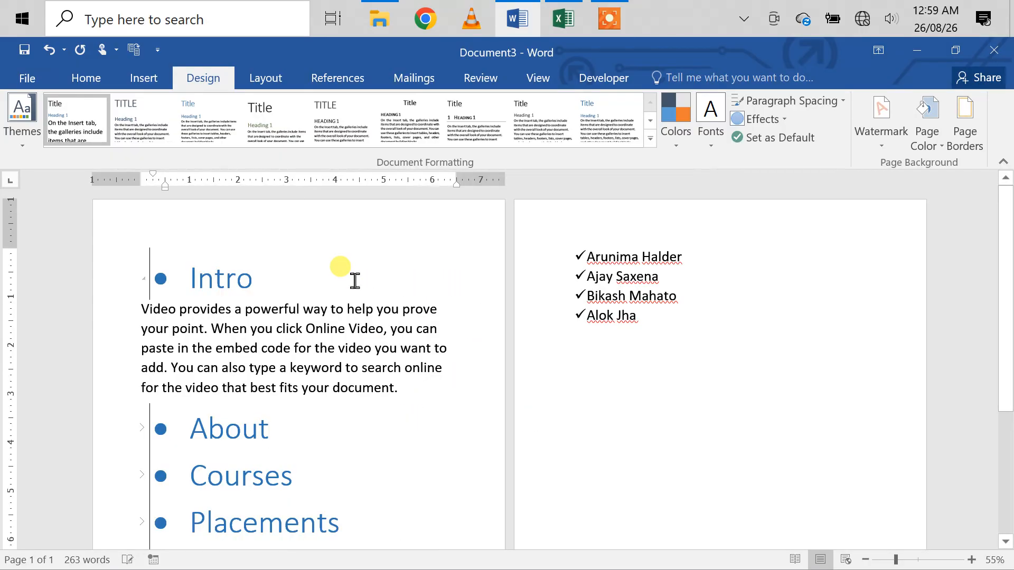
left_click(142, 431)
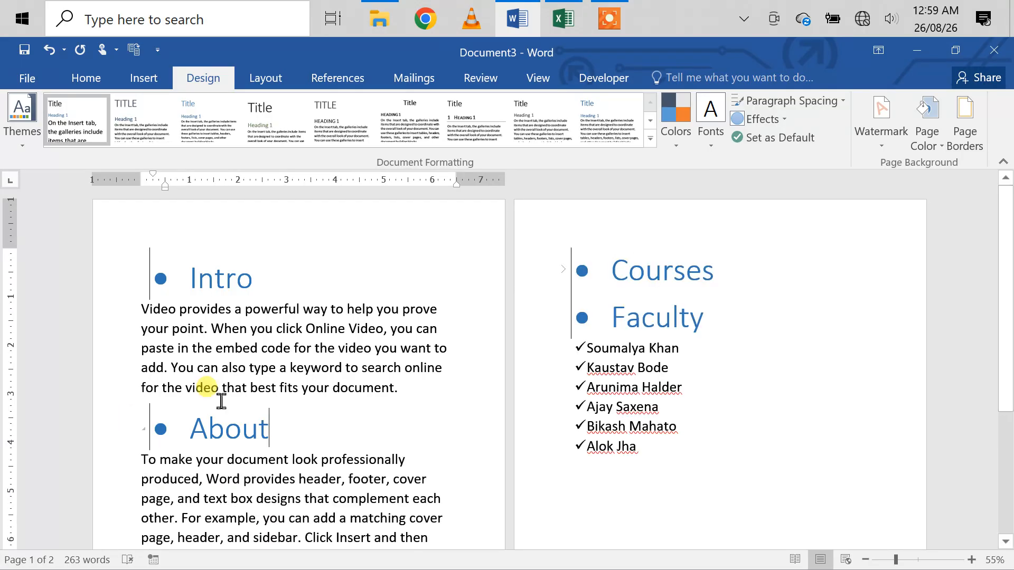
Create a new blank document and fill it with sample text using =rand(5,3).
key("ctrl+n")
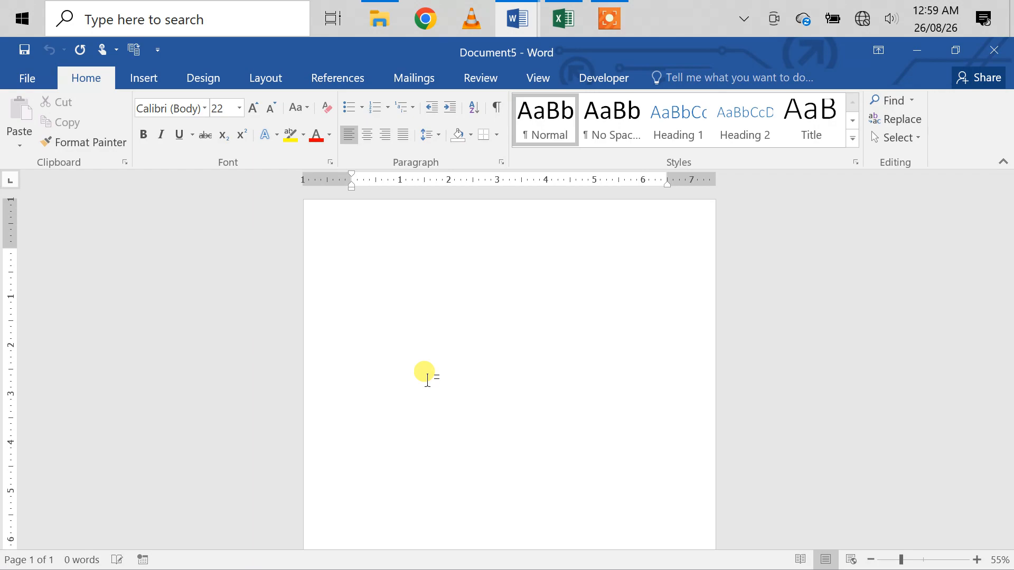
type("=rand")
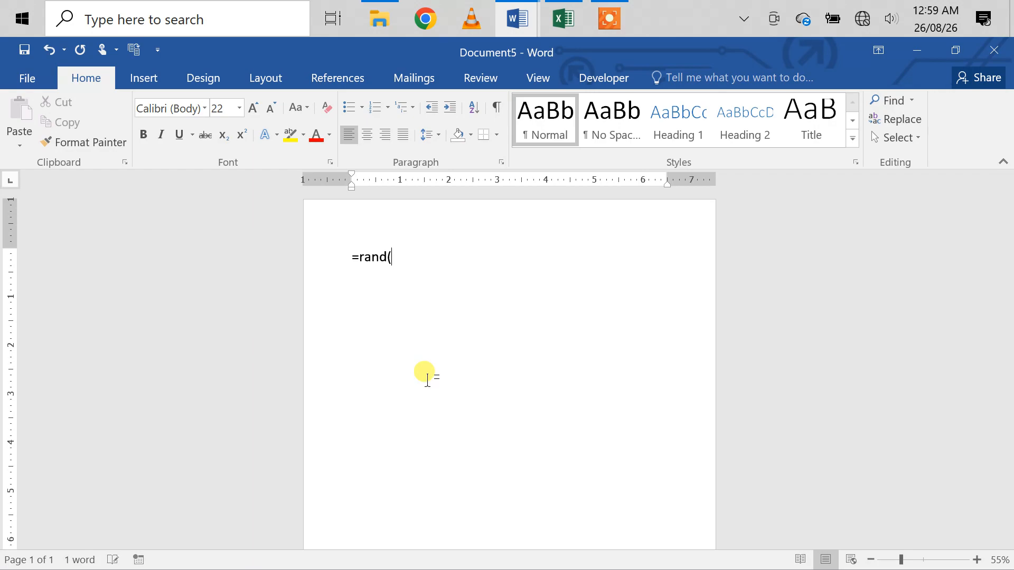
type("(5,3)")
key("Return")
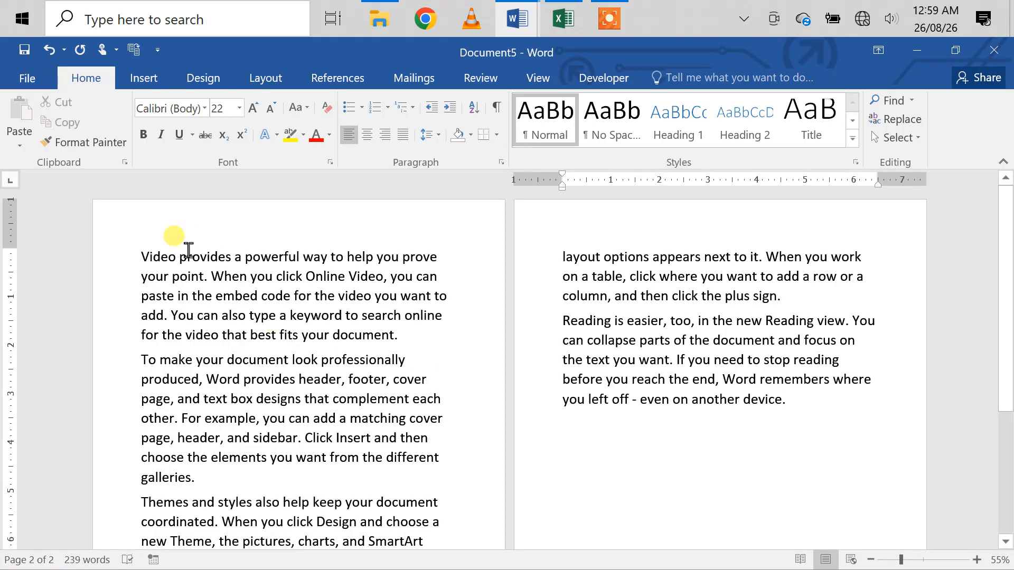
Add the title line About above the first paragraph and Intro above the second paragraph.
left_click(143, 256)
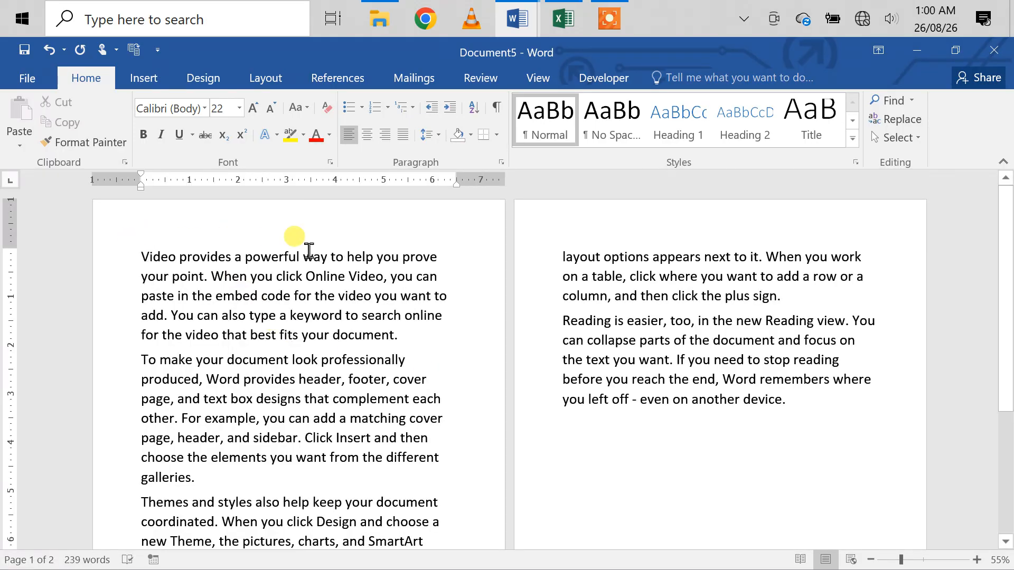
key("Return")
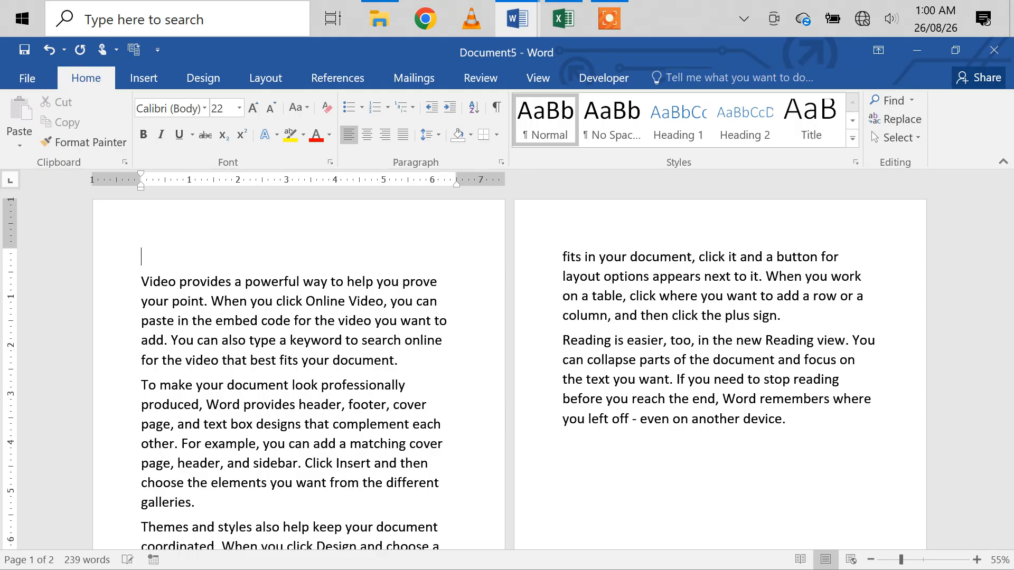
type("About")
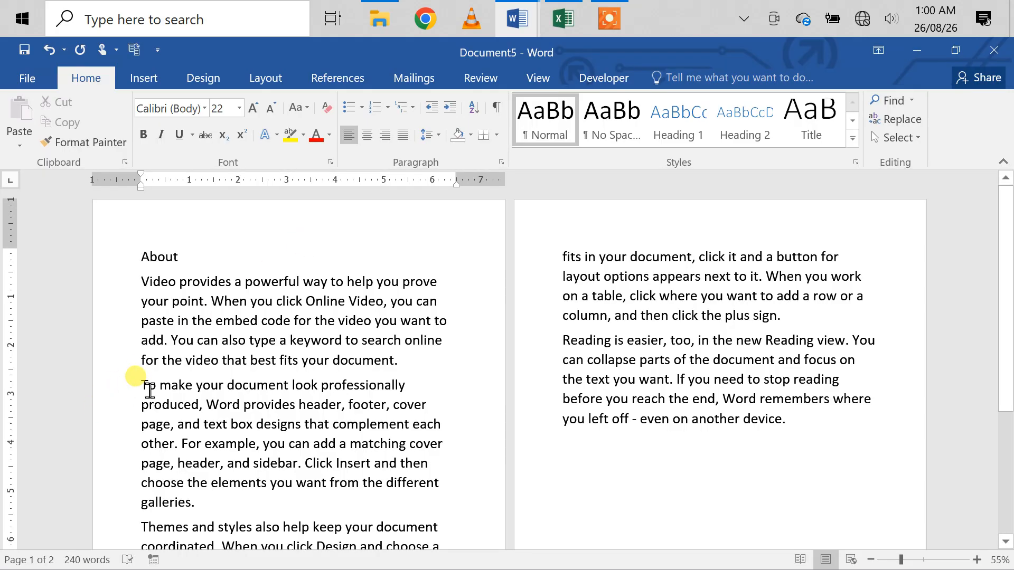
left_click(144, 386)
key("Return")
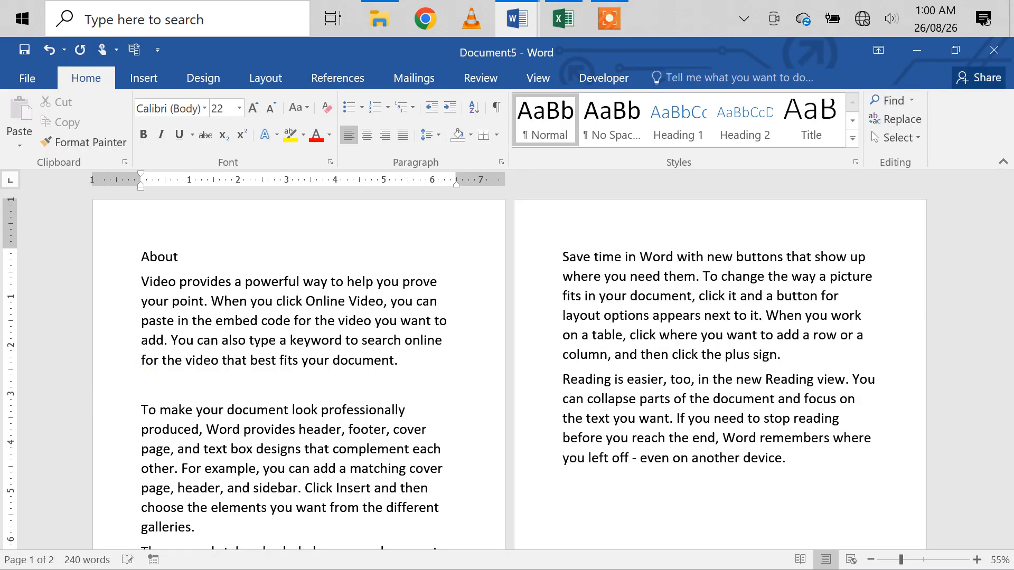
type("Intro")
Add the title line Courses above the third paragraph, which begins with "Themes and styles".
scroll(138, 435, "down", 3)
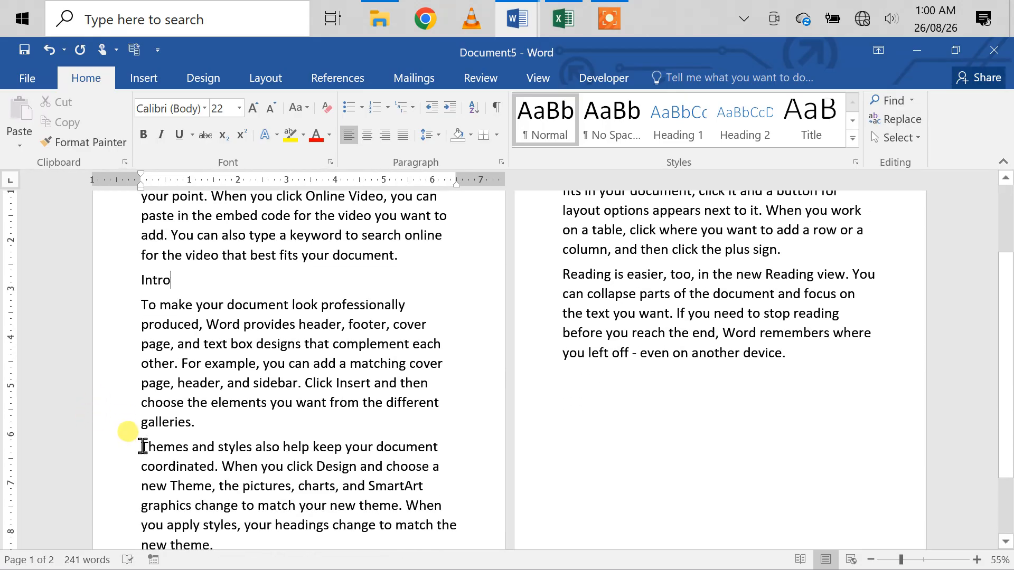
left_click(141, 447)
key("Return")
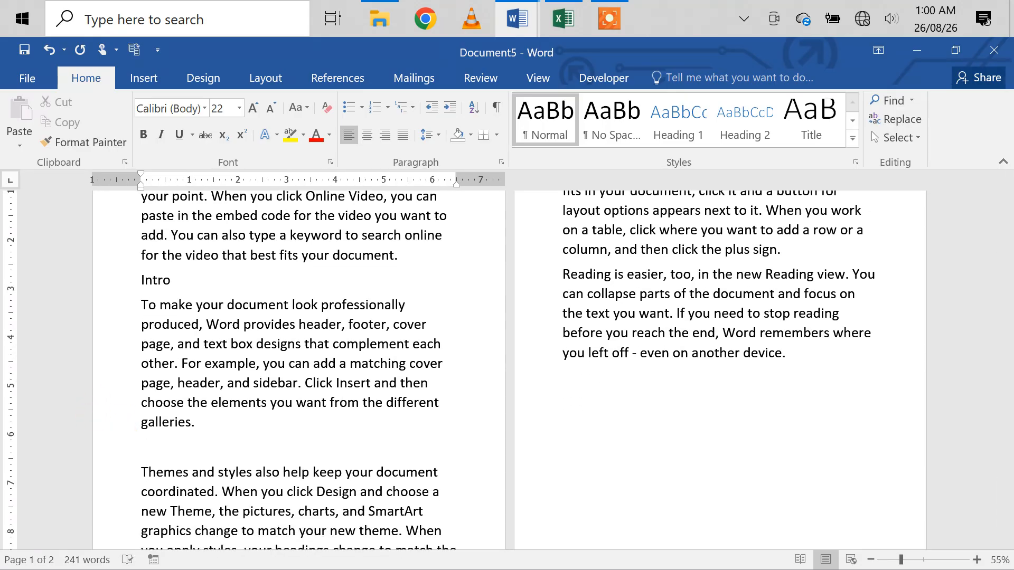
scroll(299, 369, "up", 2)
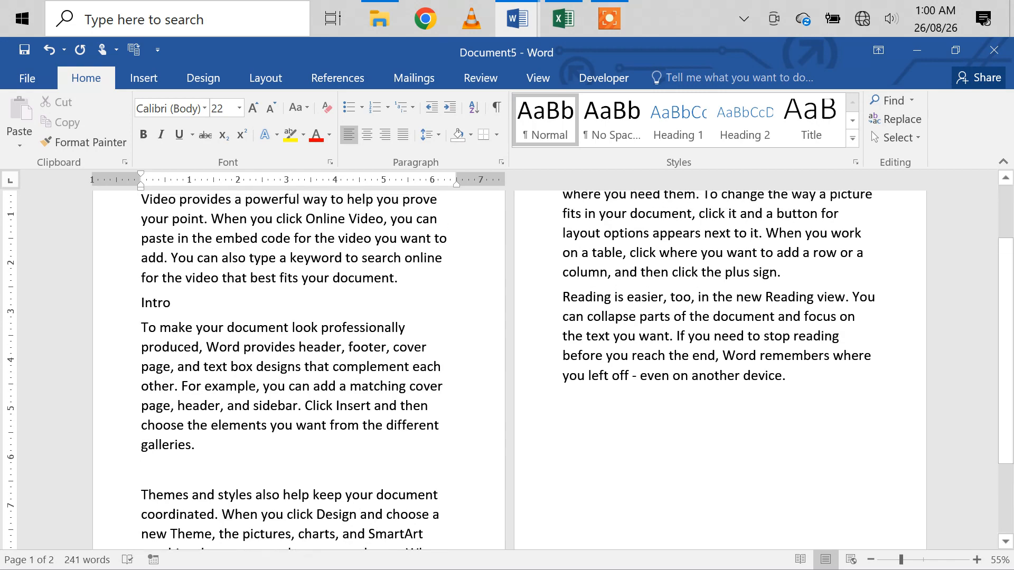
scroll(299, 370, "down", 2)
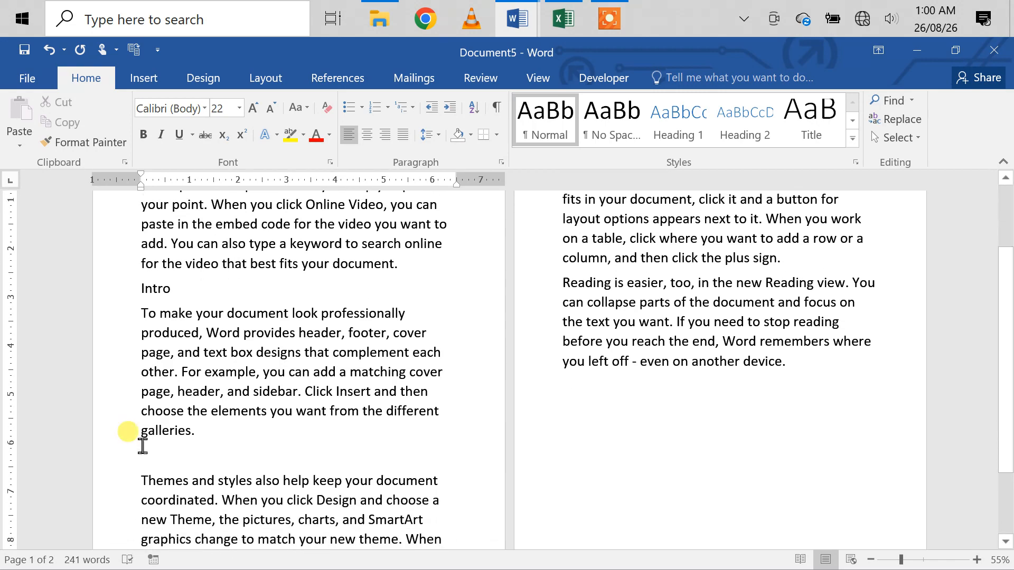
type("Courses")
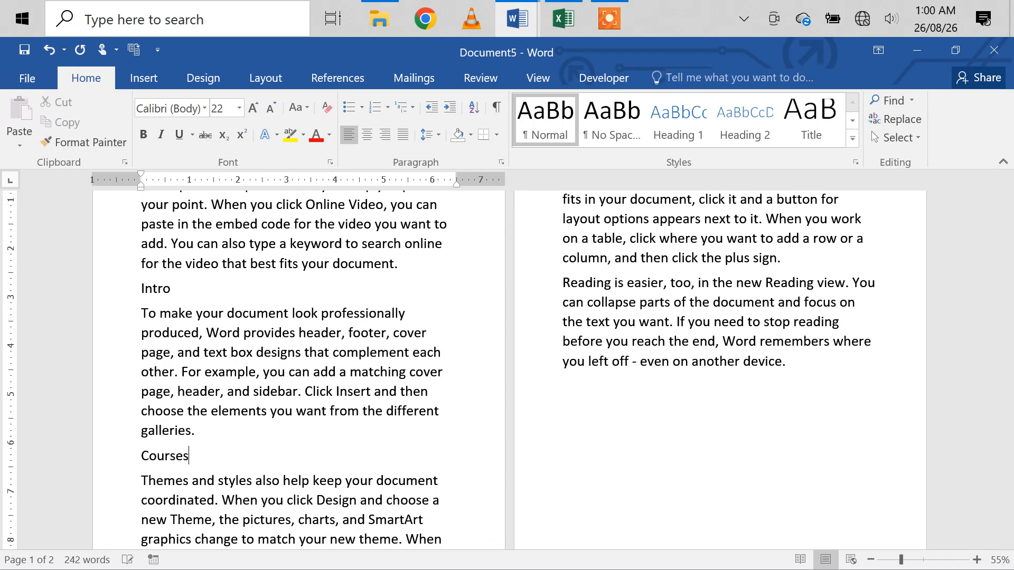
Add the title line Location above the fourth paragraph and Faculties above the fifth paragraph.
scroll(507, 359, "down", 3)
scroll(507, 370, "up", 5)
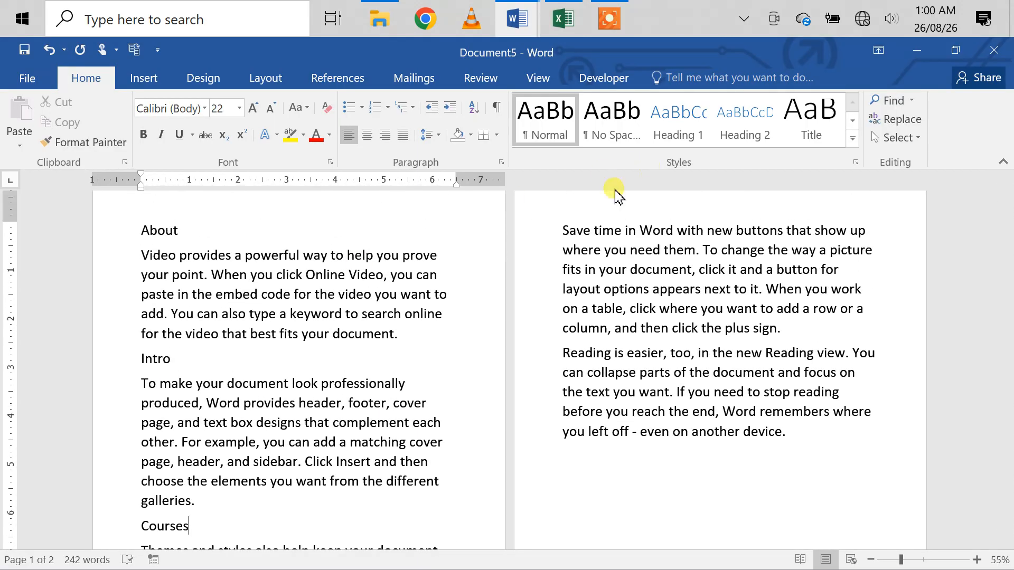
left_click(565, 231)
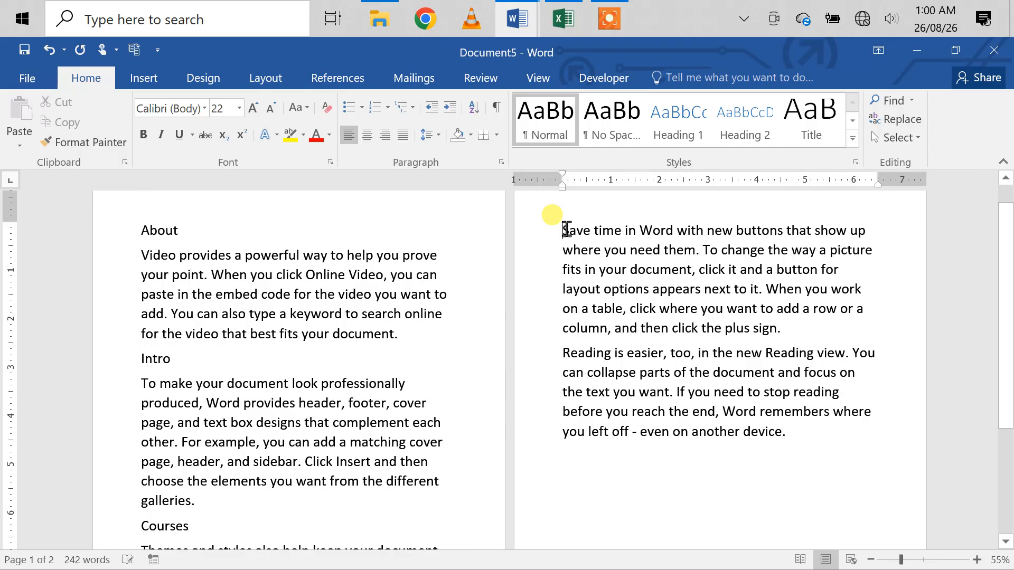
key("Return")
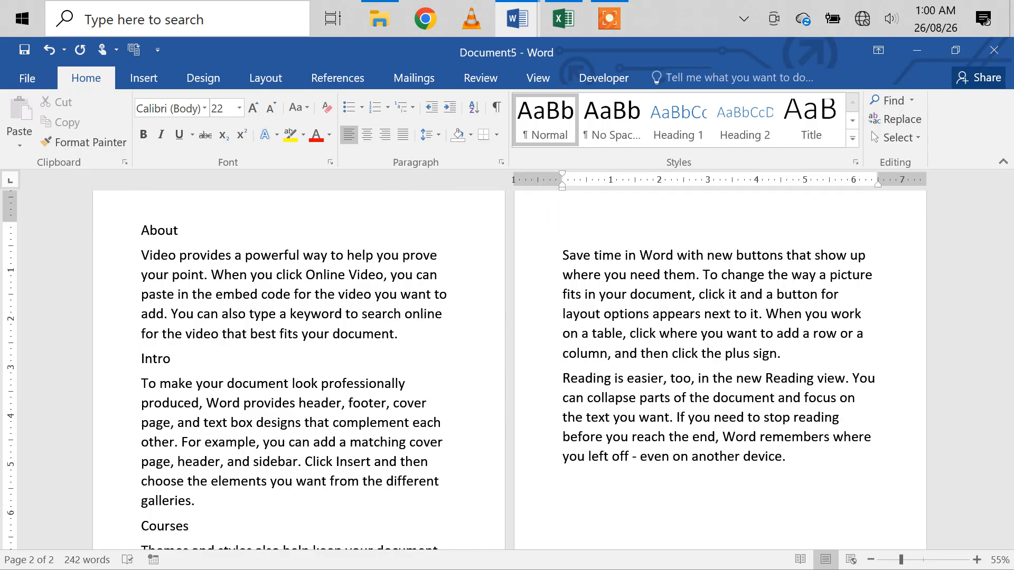
type("Location")
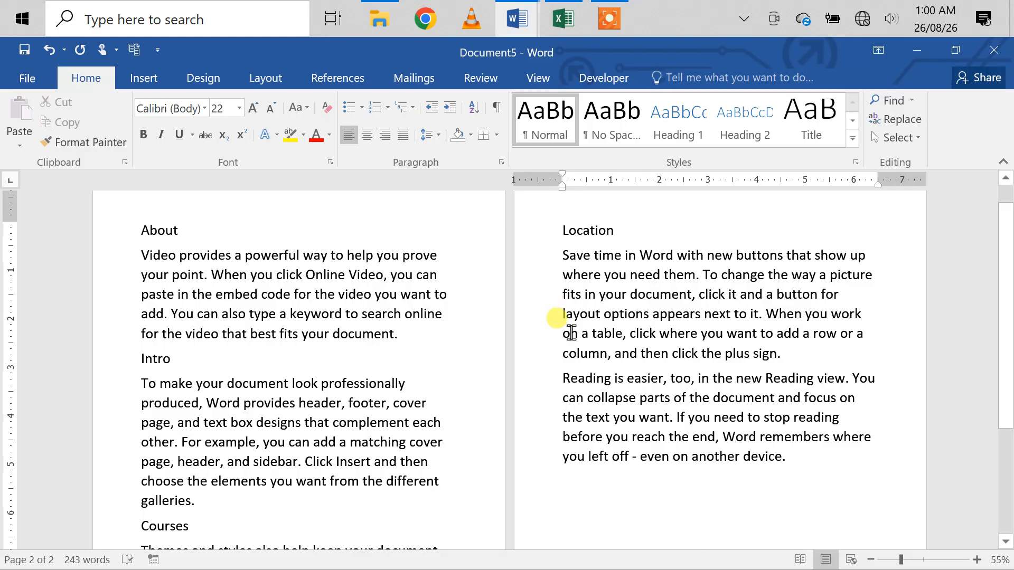
key("Return")
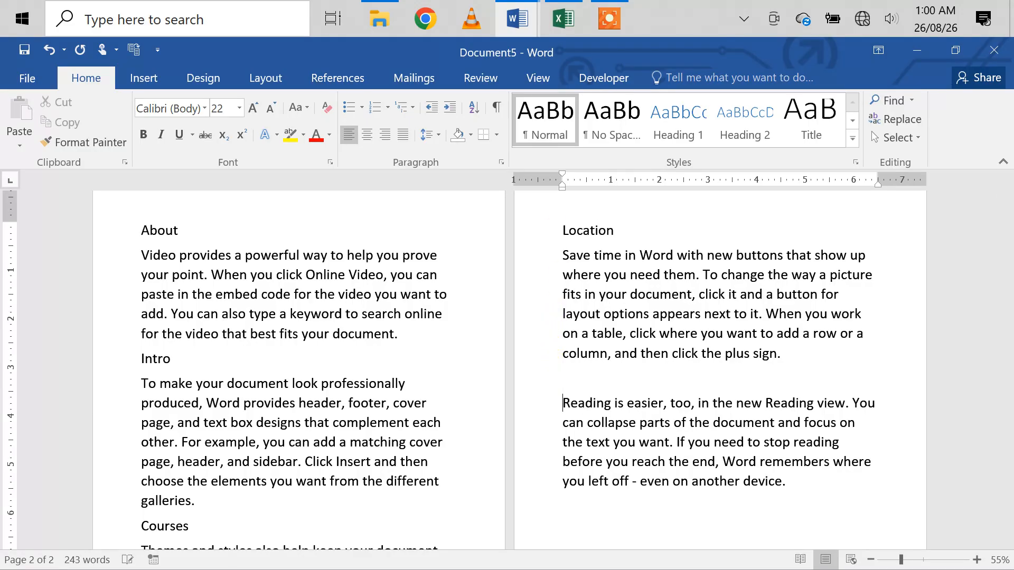
left_click(557, 367)
type("Faculties")
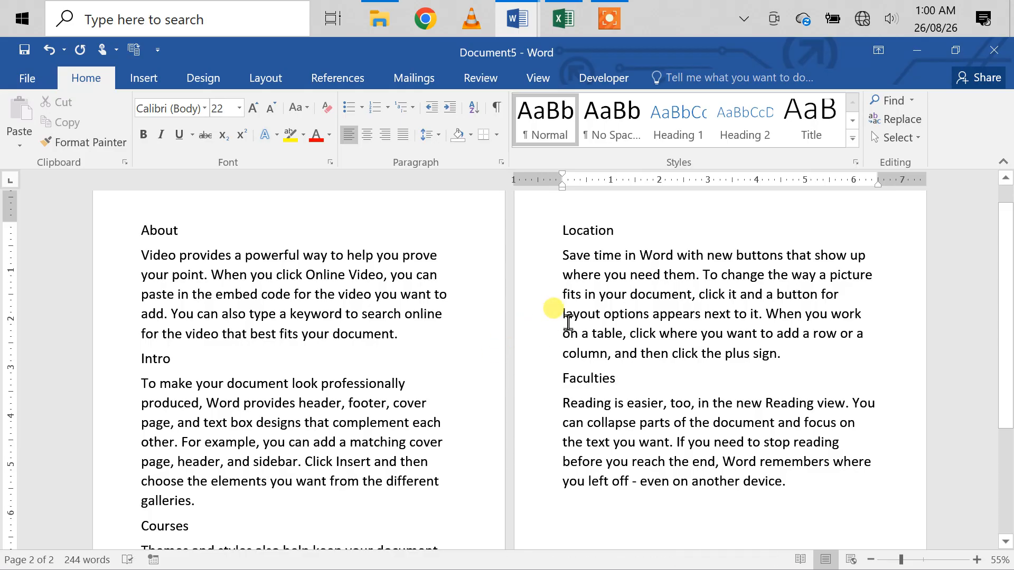
Apply the Heading 1 style to the title lines About, Intro, Courses, Location and Faculties.
scroll(568, 322, "down", 3)
left_click(610, 21)
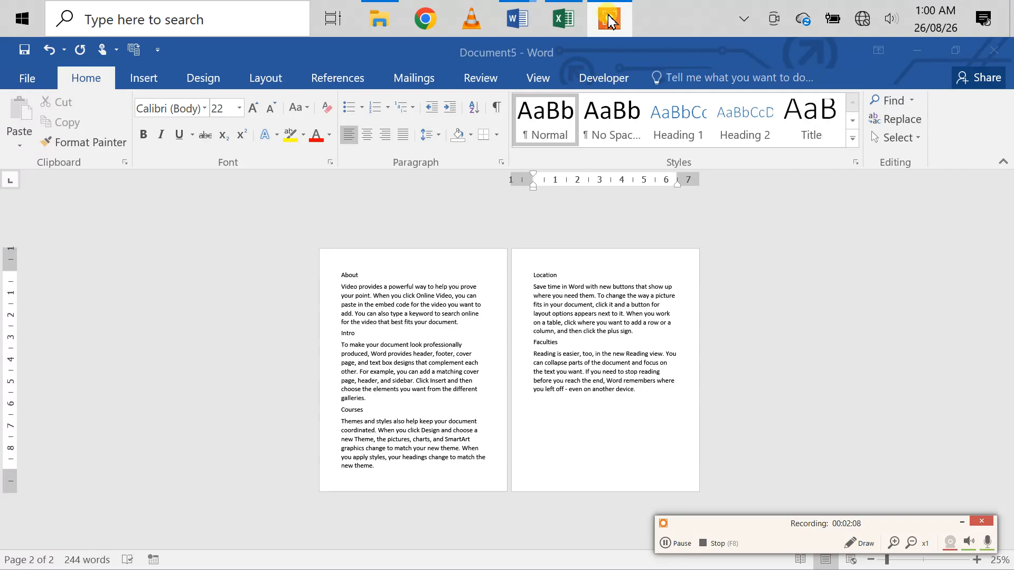
left_click(613, 418)
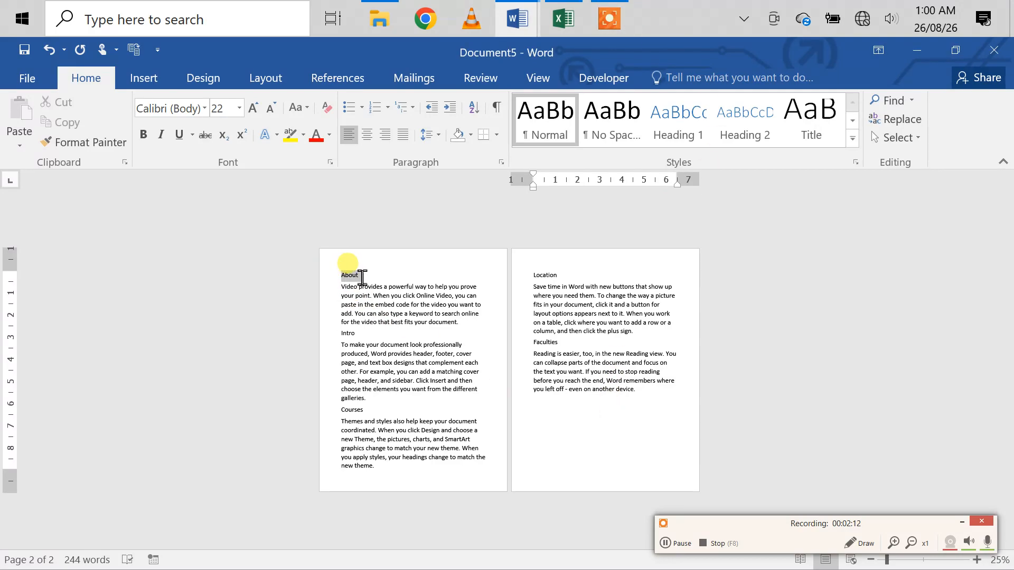
double_click(355, 275)
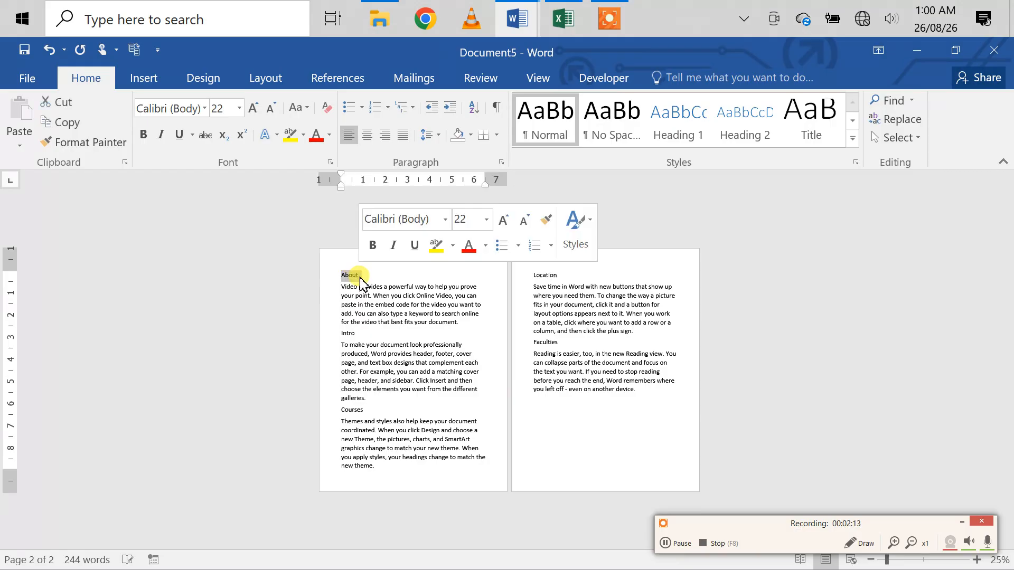
double_click(347, 333, "ctrl")
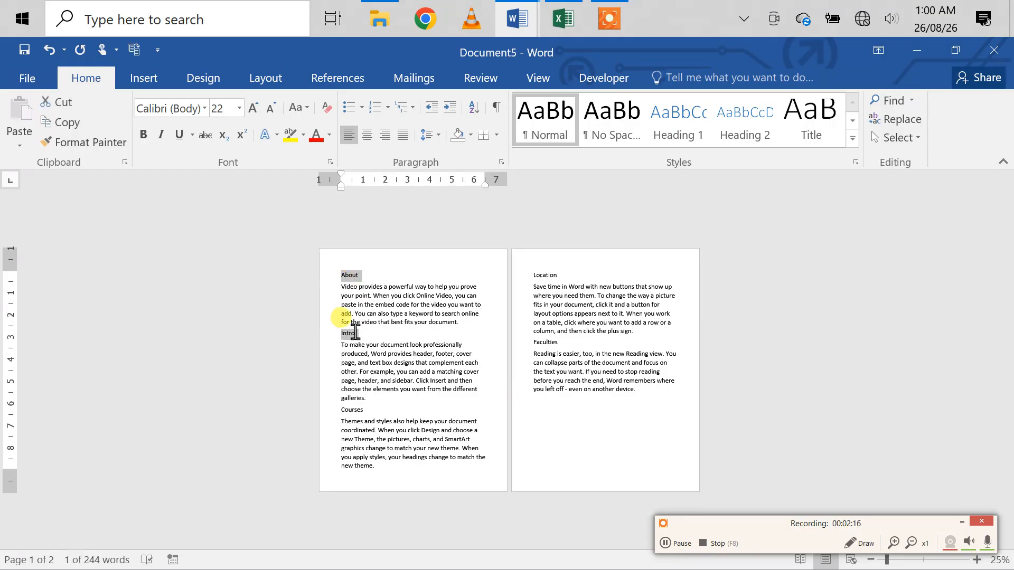
double_click(353, 410, "ctrl")
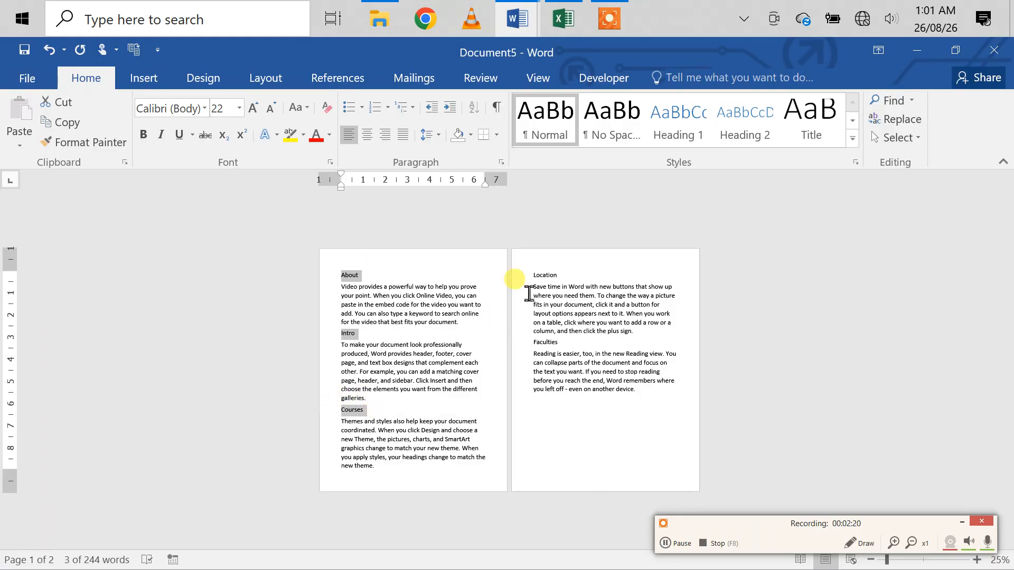
double_click(542, 276, "ctrl")
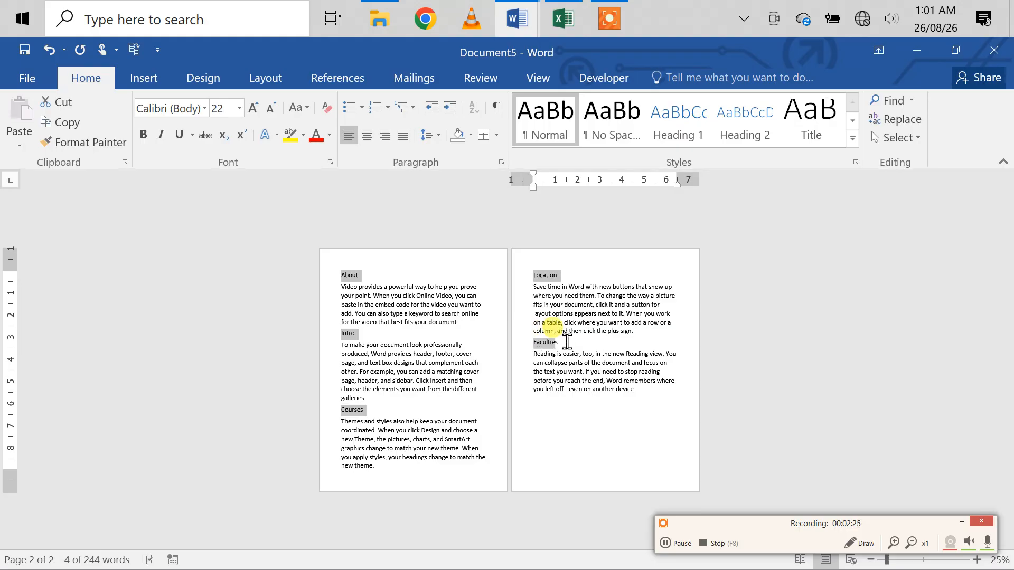
double_click(547, 342, "ctrl")
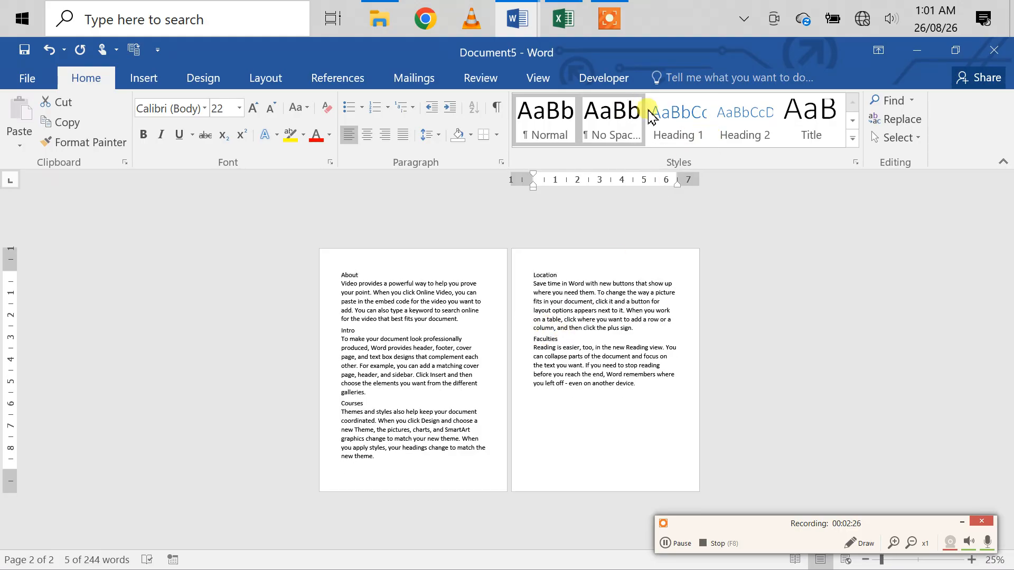
left_click(681, 125)
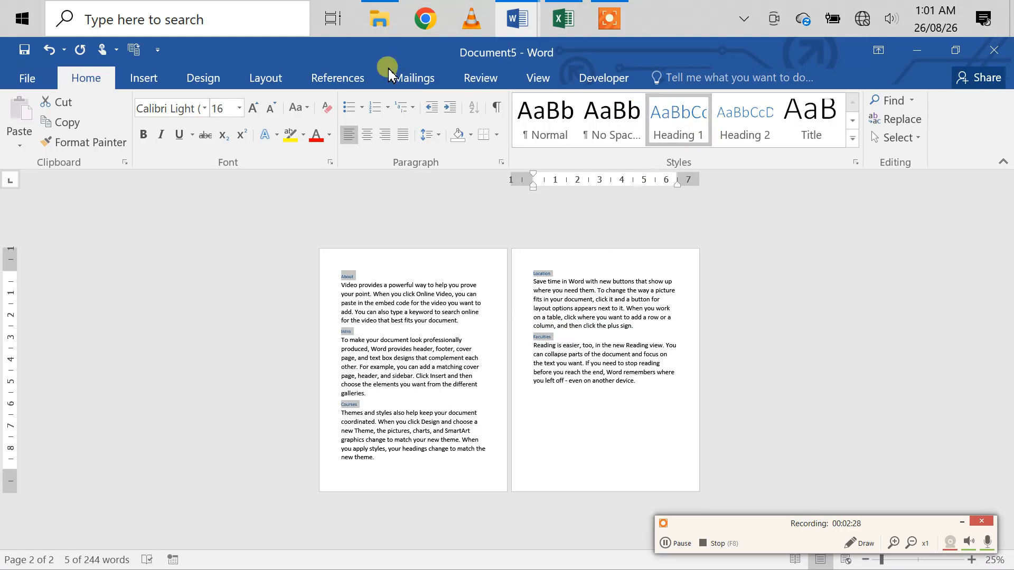
Set the font size of the five selected headings to 26.
left_click(254, 108)
left_click(254, 109)
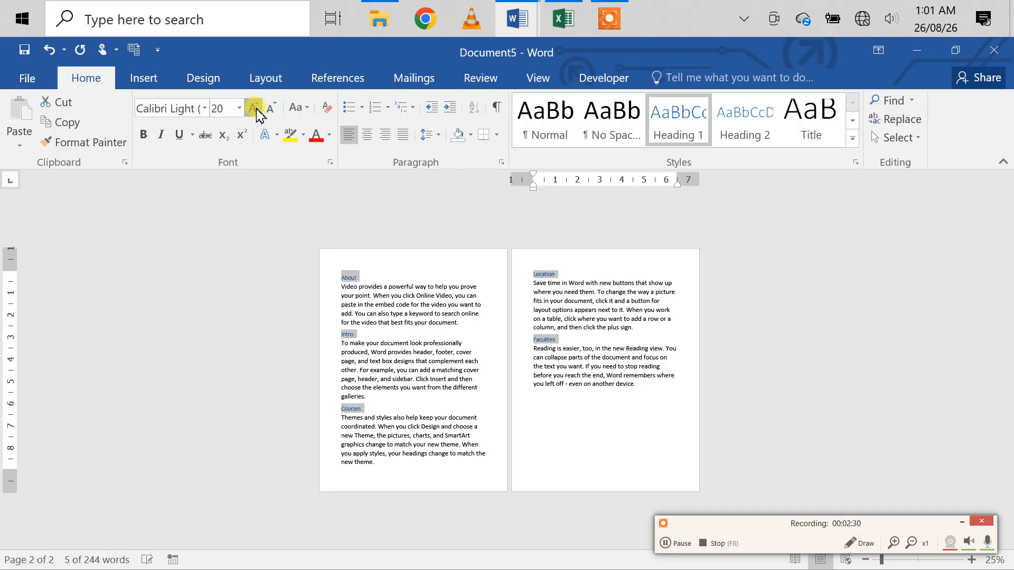
left_click(254, 109)
left_click(254, 108)
left_click(254, 109)
left_click(254, 108)
left_click(254, 109)
left_click(254, 108)
left_click(254, 108)
left_click(255, 109)
left_click(254, 109)
left_click(254, 109)
left_click(254, 108)
left_click(254, 108)
left_click(254, 109)
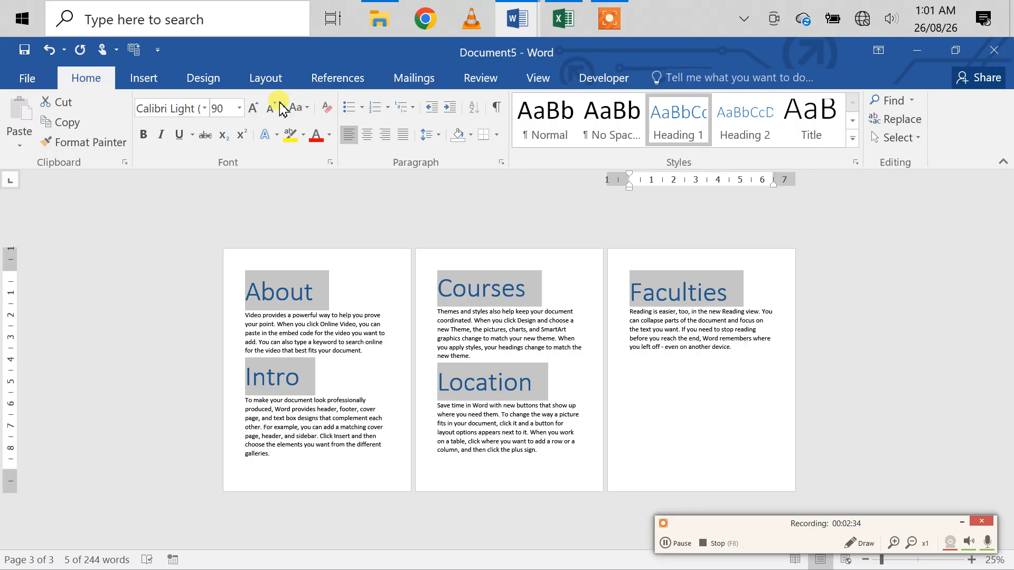
left_click(276, 109)
left_click(276, 109)
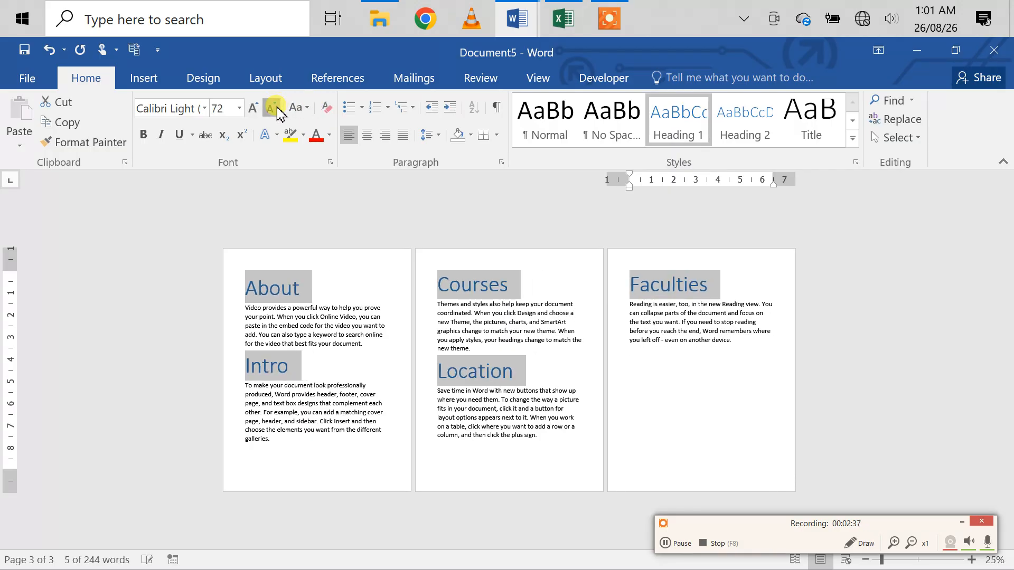
left_click(276, 109)
left_click(276, 109)
left_click(276, 108)
left_click(275, 109)
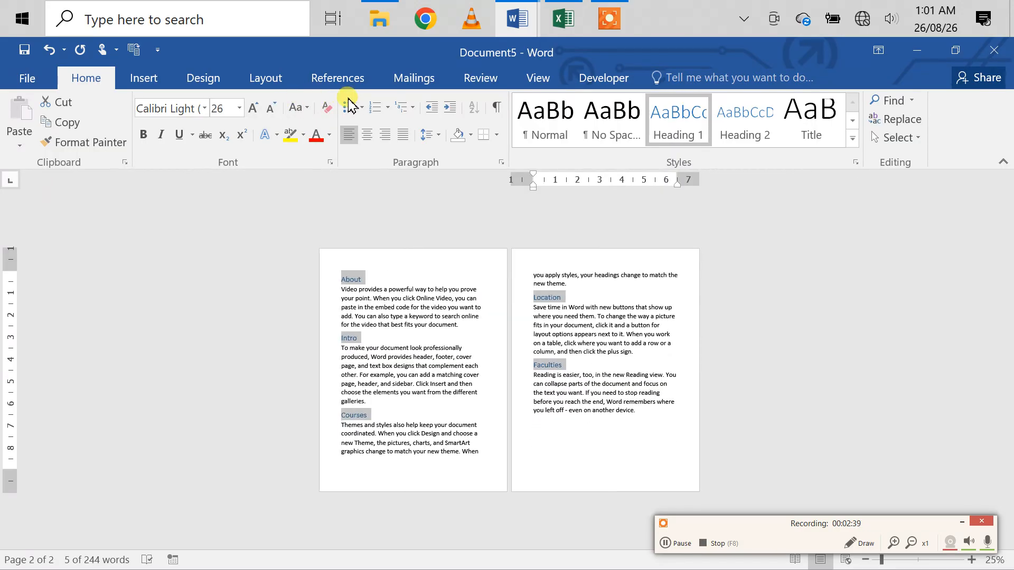
Add solid round bullets to the five selected headings.
left_click(360, 109)
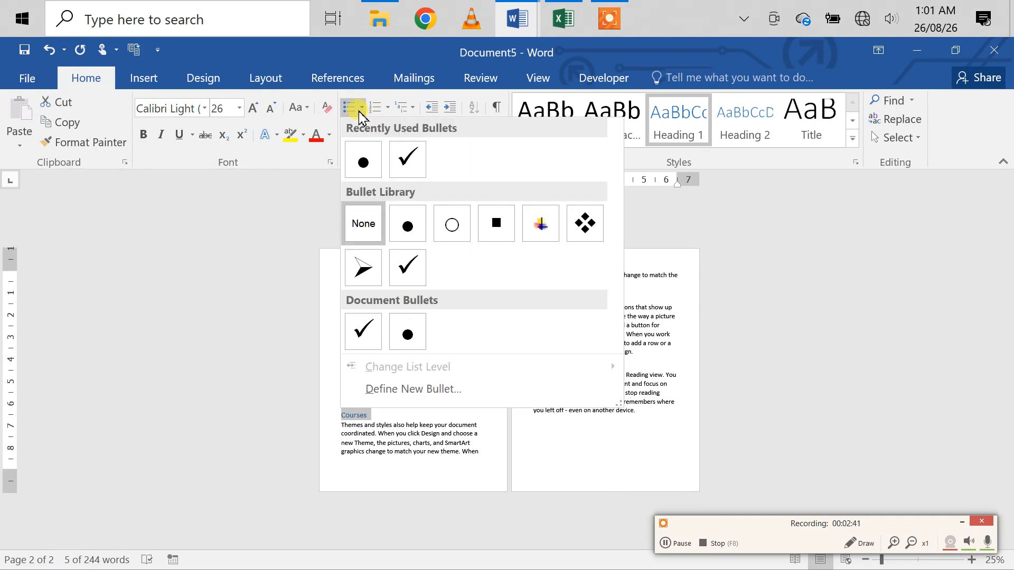
left_click(363, 164)
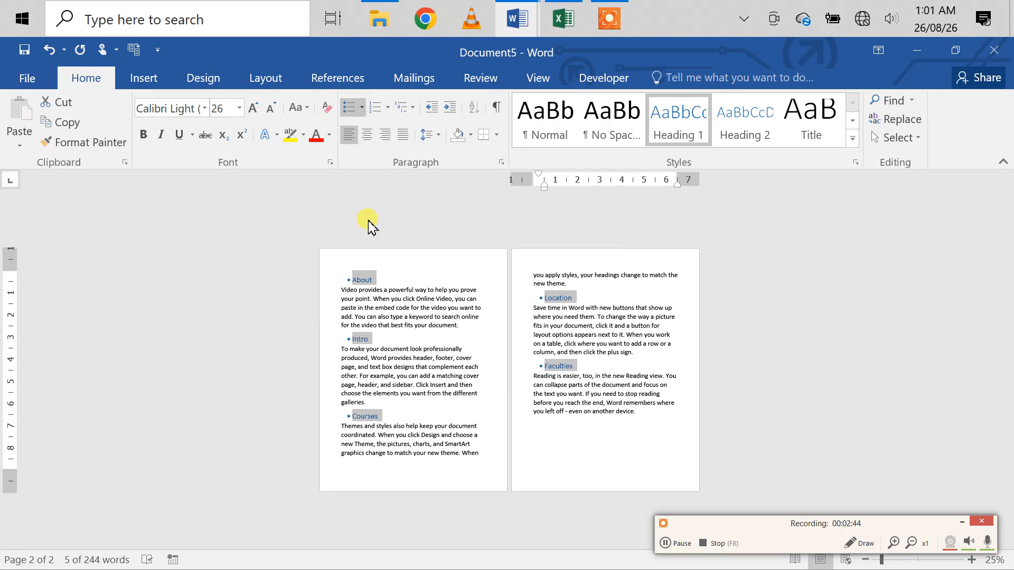
right_click(362, 283)
key("Escape")
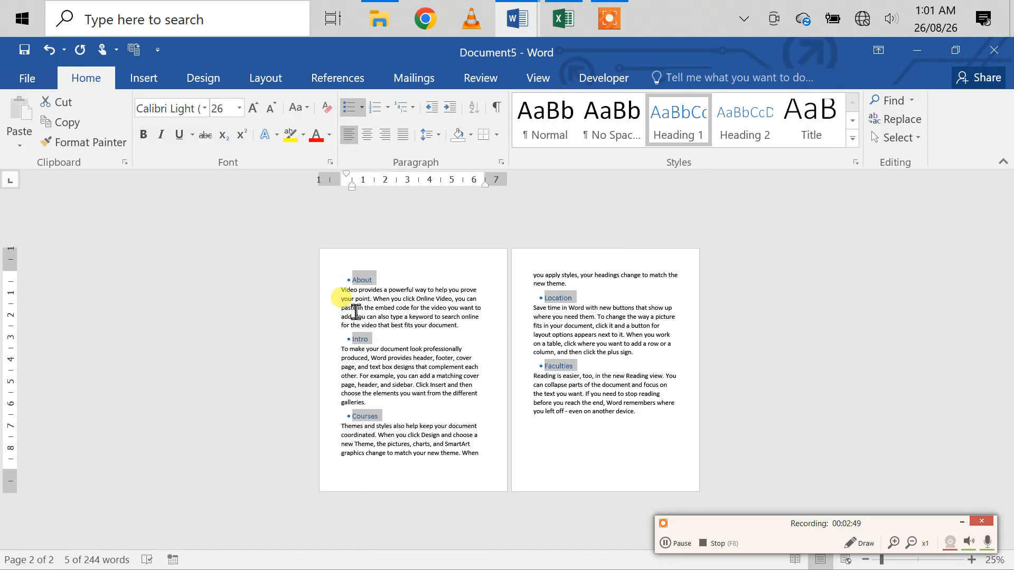
Collapse all headings in the whole document so that only the bulleted titles show.
key("ctrl+a")
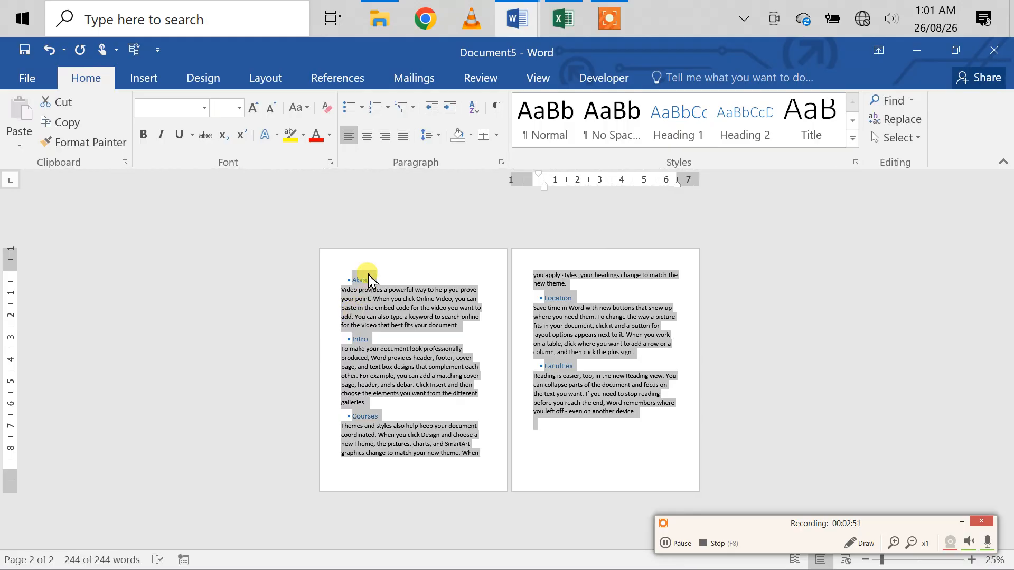
right_click(368, 277)
mouse_move(430, 385)
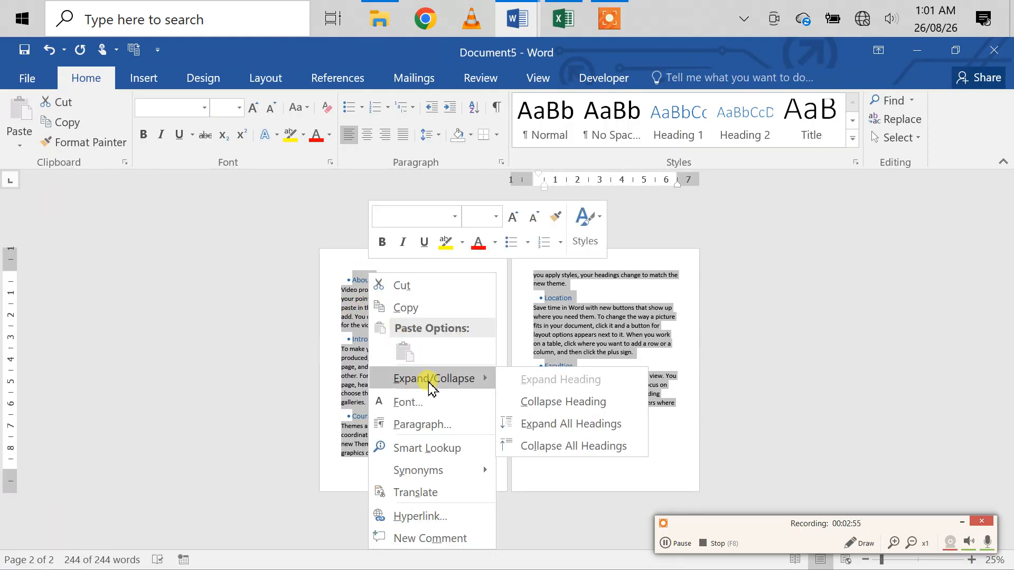
left_click(559, 425)
right_click(405, 296)
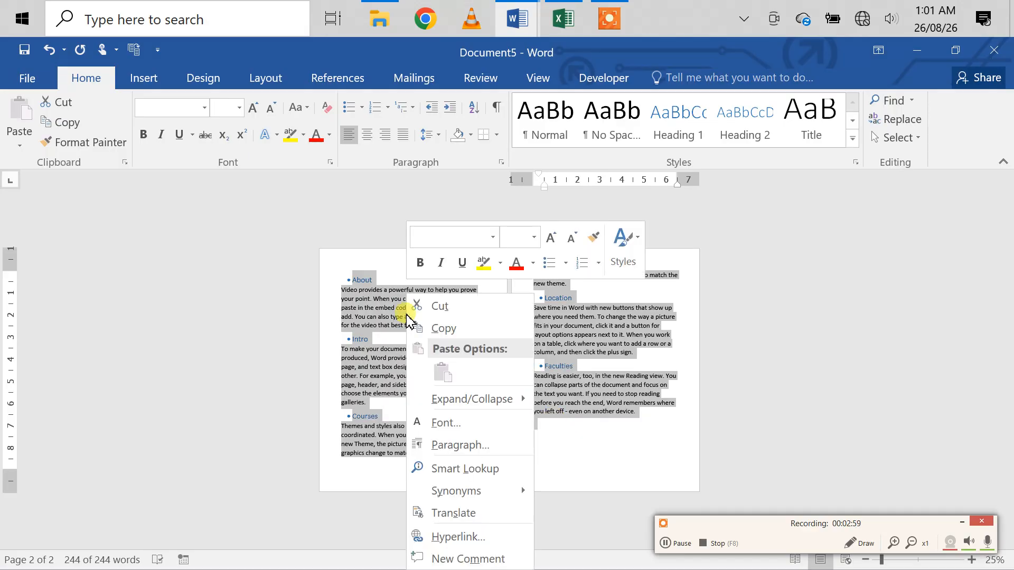
mouse_move(476, 399)
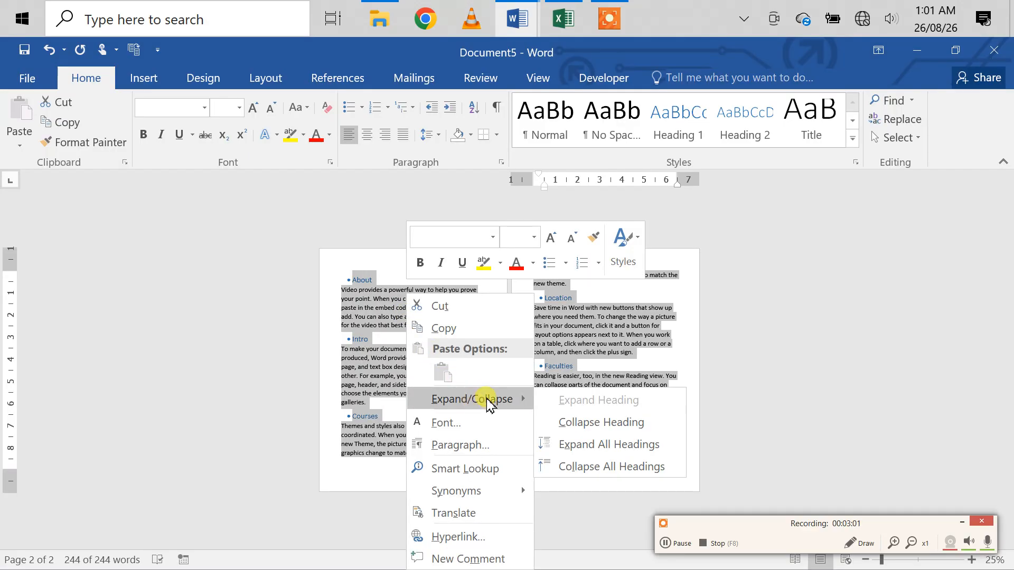
left_click(613, 472)
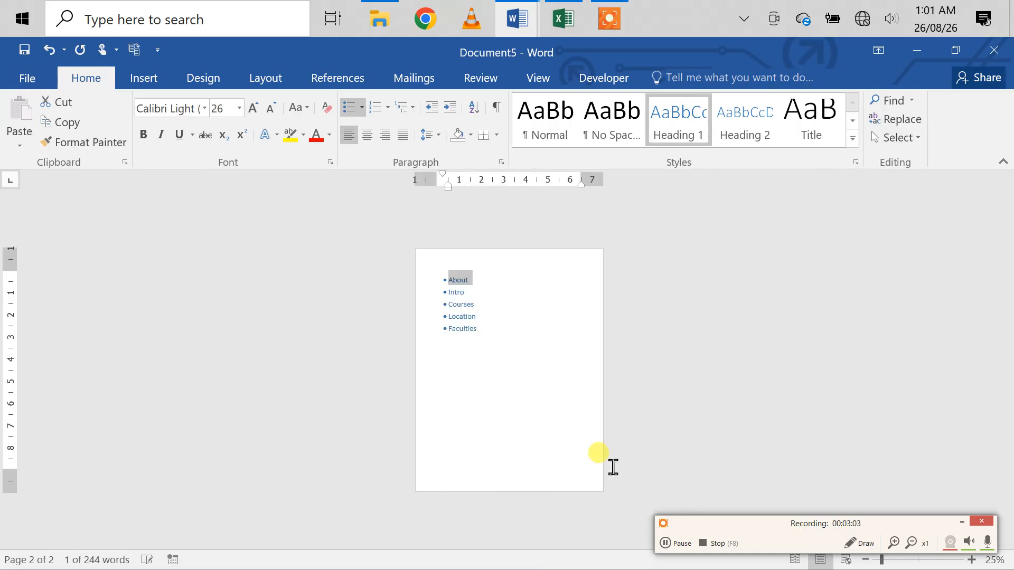
left_click(510, 347)
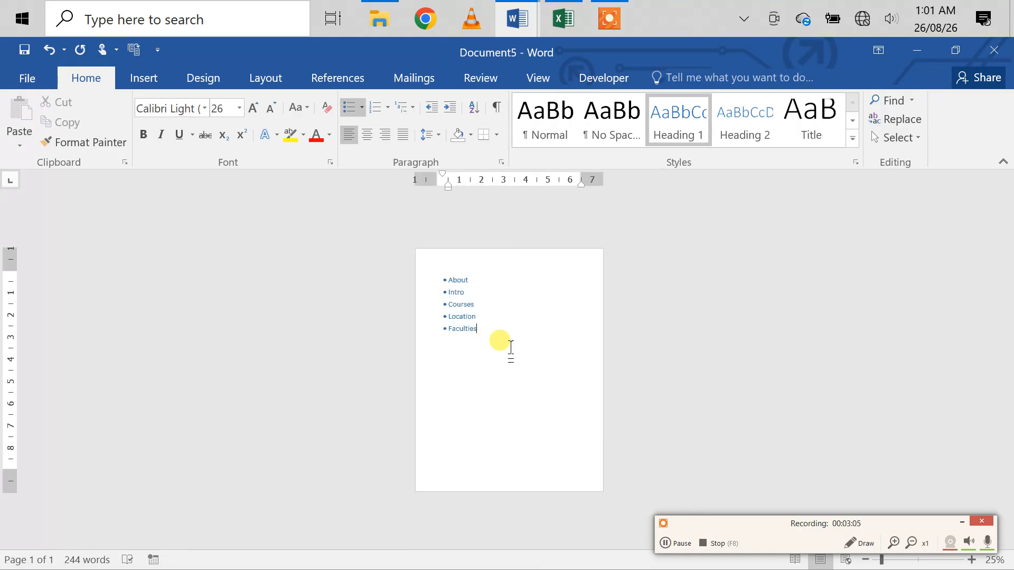
scroll(511, 347, "up", 3)
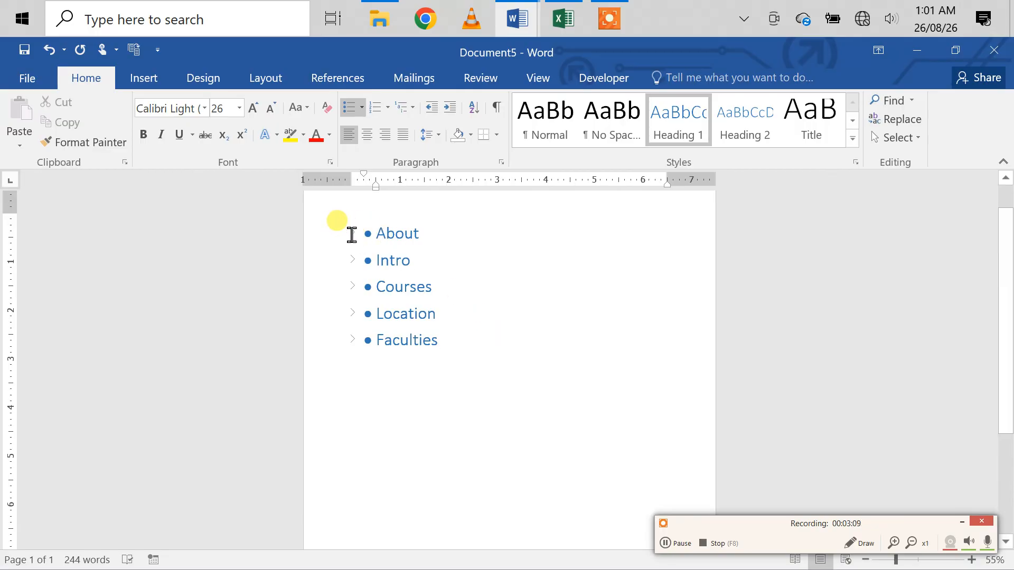
left_click(353, 234)
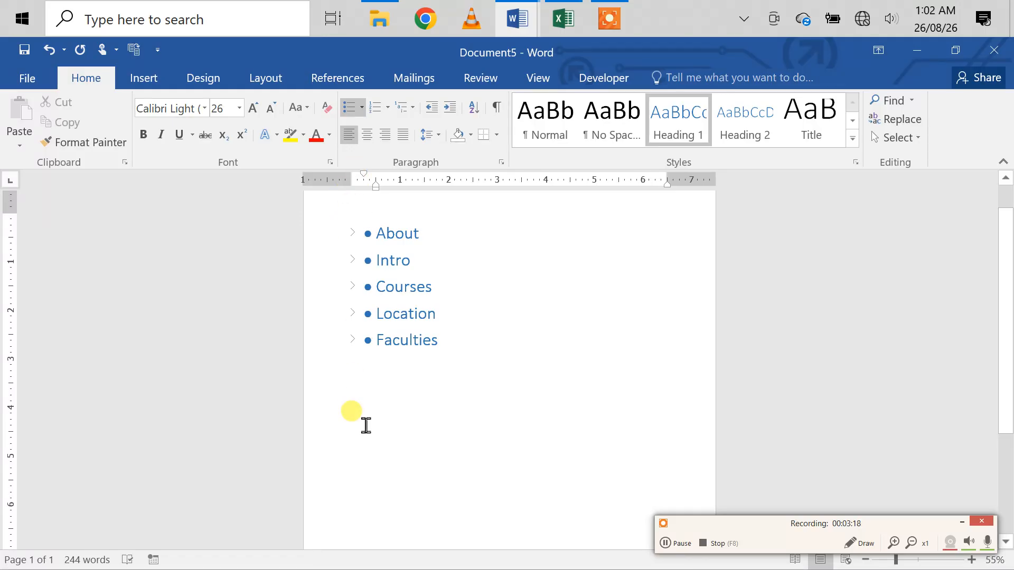
Add a custom solid paragraph border on the left side of the Faculties heading and choose a 1 ½ pt line width.
left_click(203, 76)
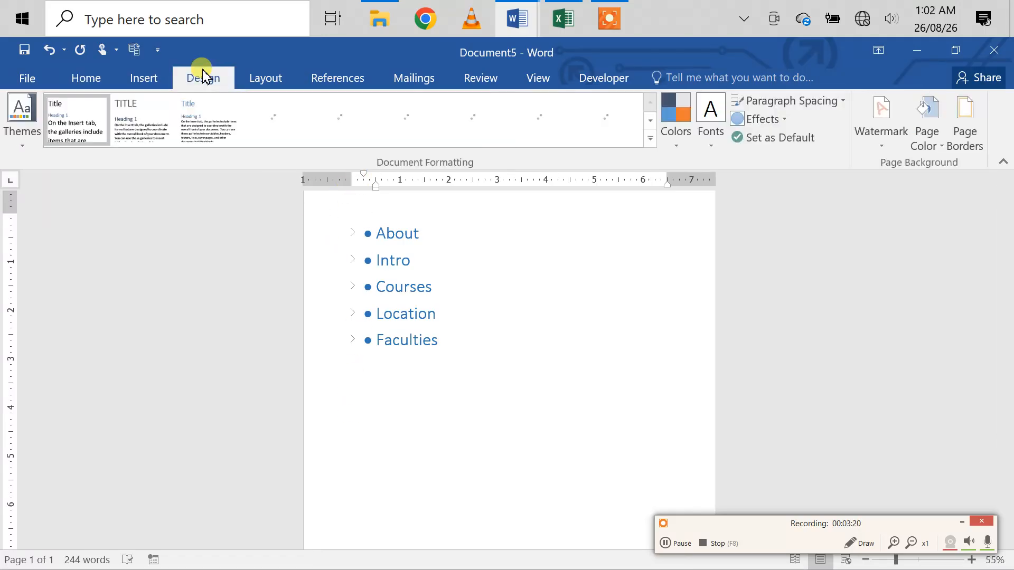
left_click(966, 123)
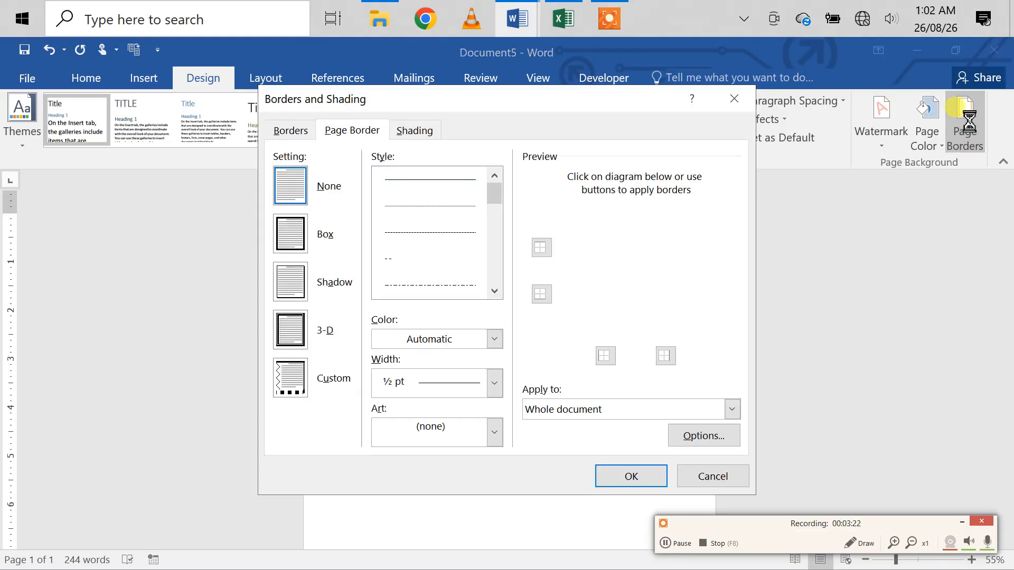
left_click(292, 132)
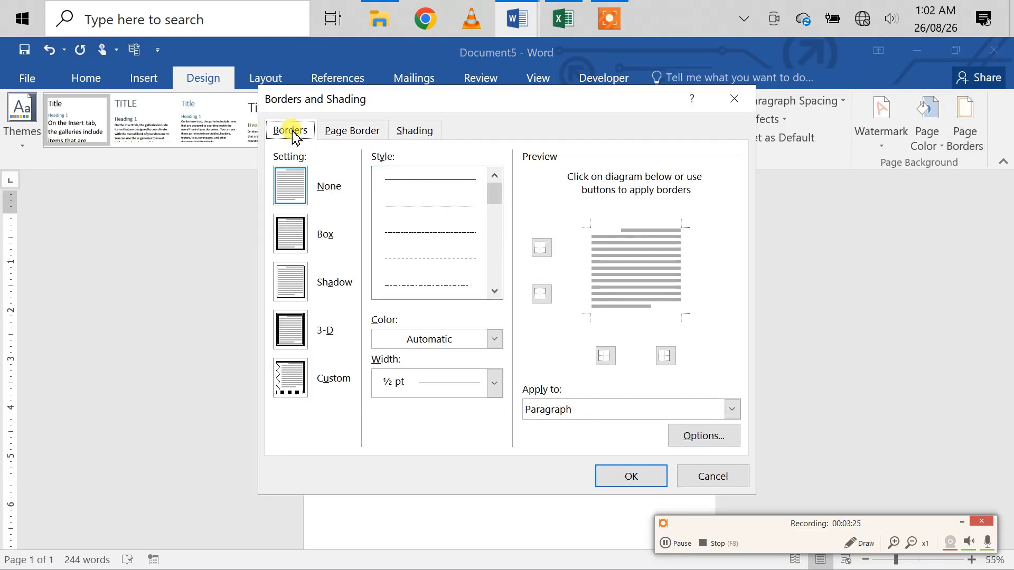
left_click(292, 384)
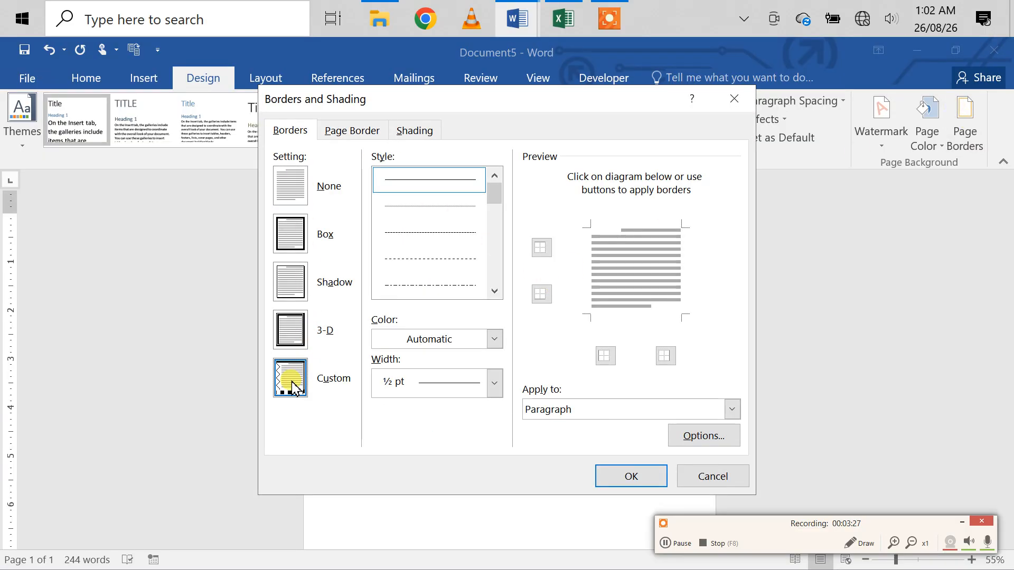
left_click(591, 270)
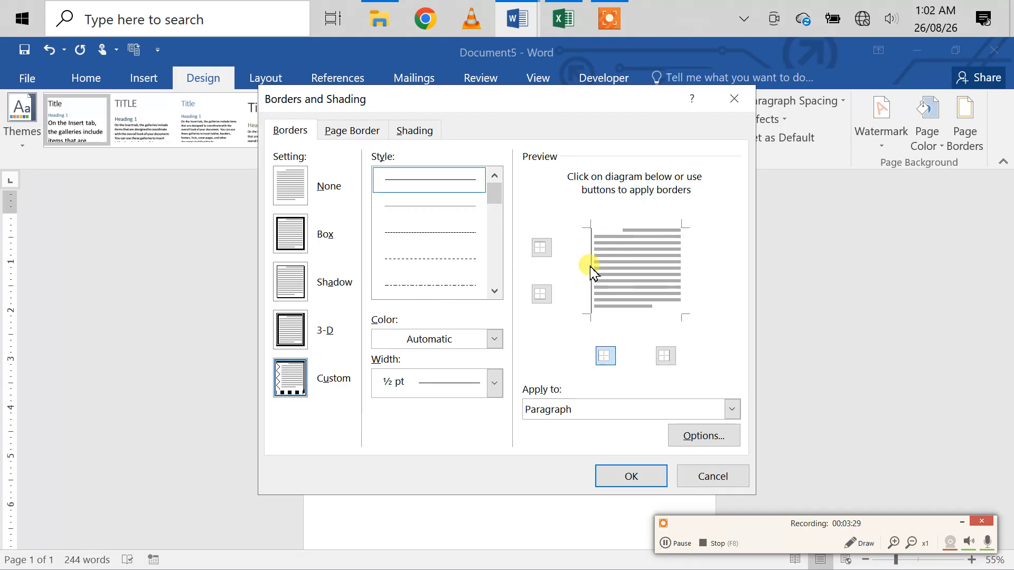
left_click(494, 384)
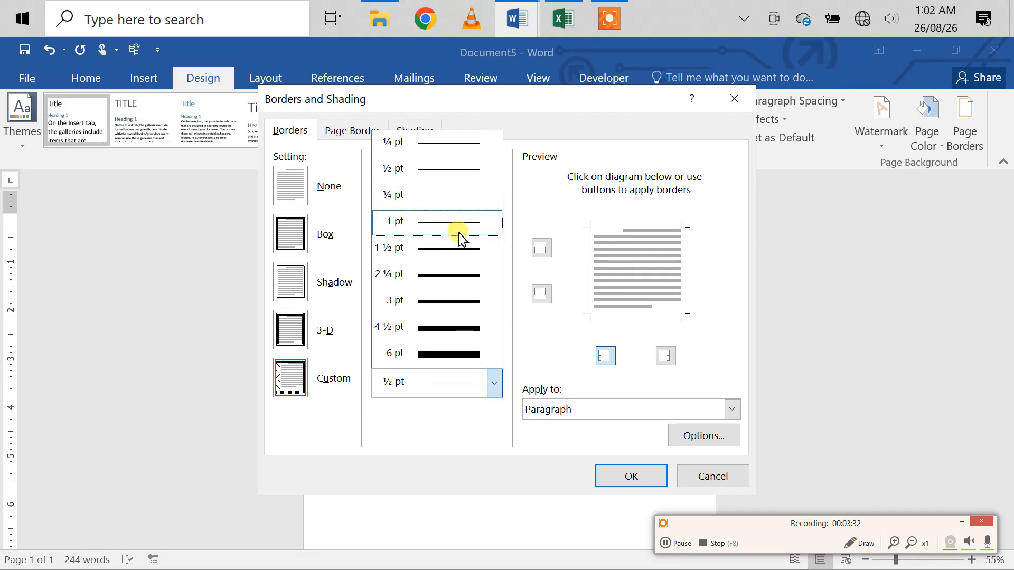
left_click(458, 251)
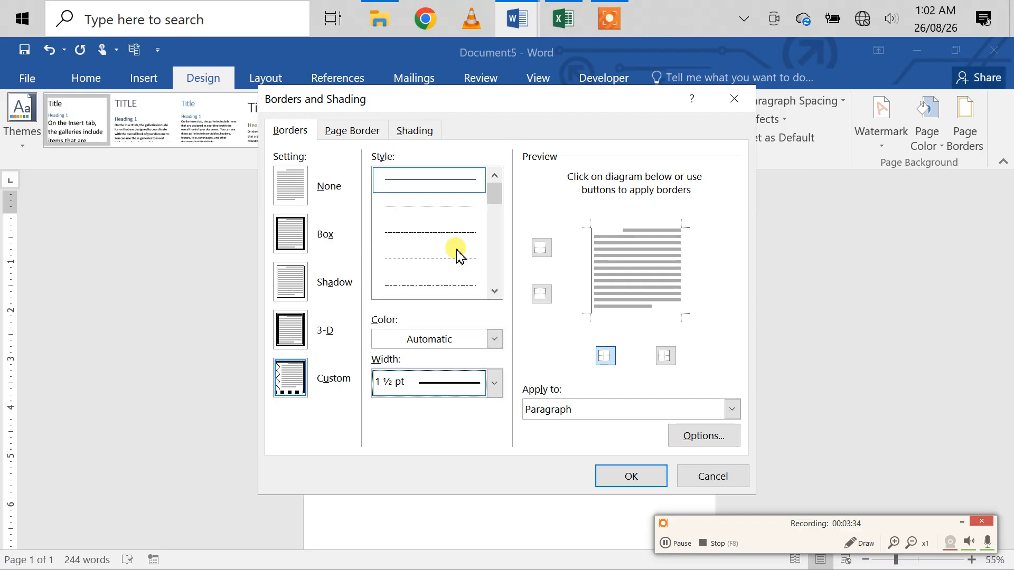
left_click(631, 477)
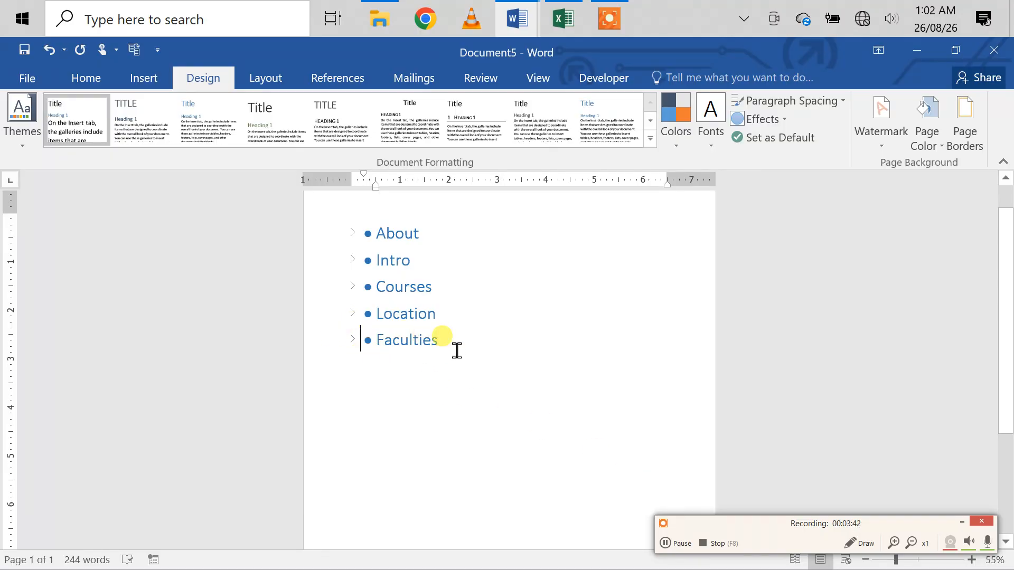
Select the whole document and apply a custom solid 1 ½ pt paragraph border to the left side of all five headings.
left_click(362, 339)
key("ctrl+a")
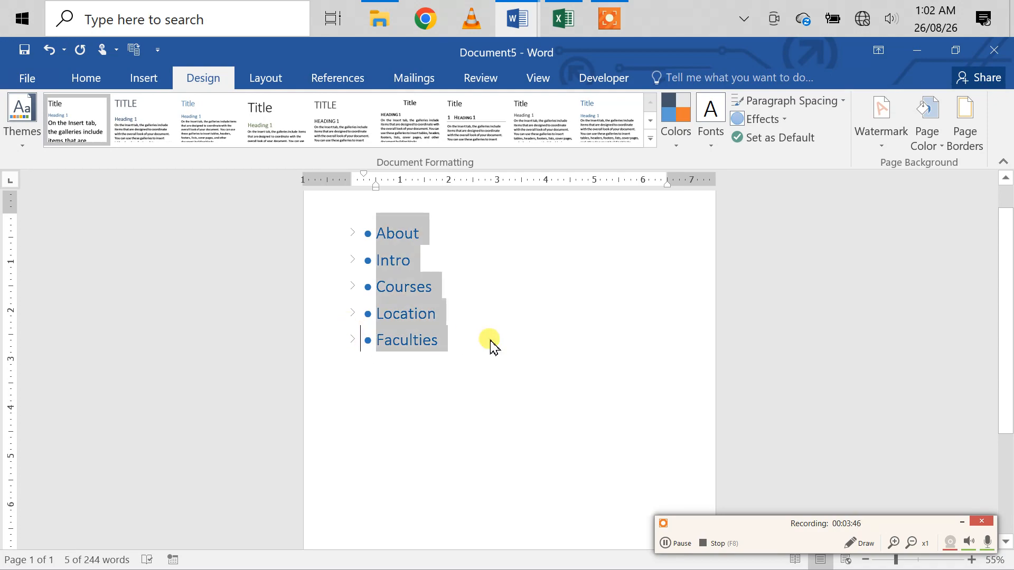
left_click(962, 122)
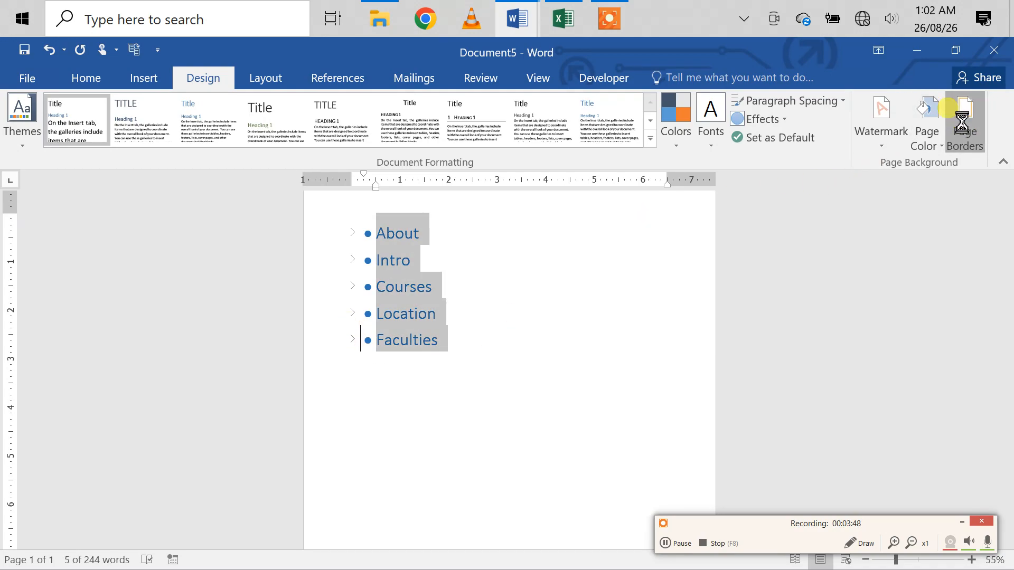
left_click(290, 132)
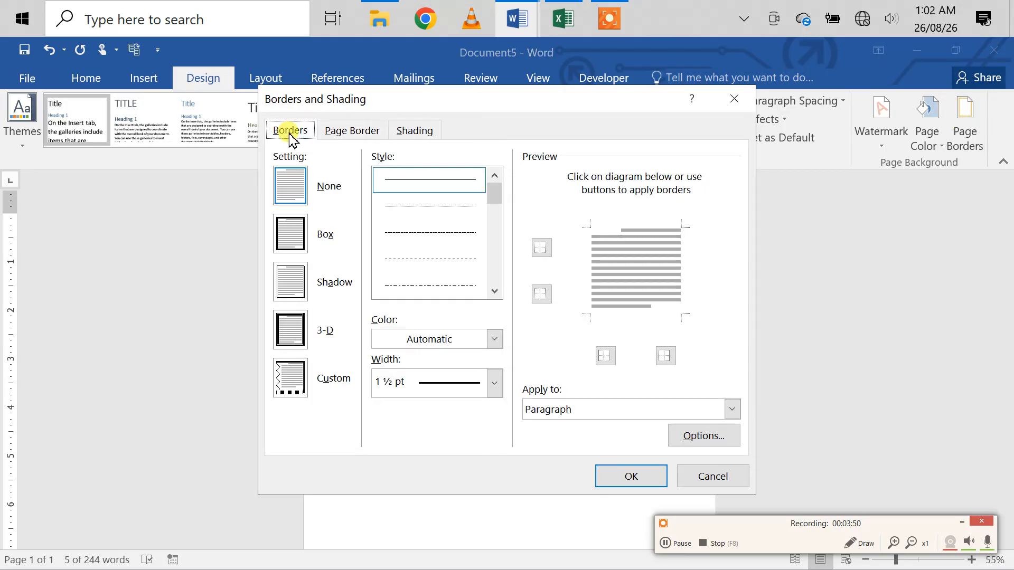
left_click(285, 378)
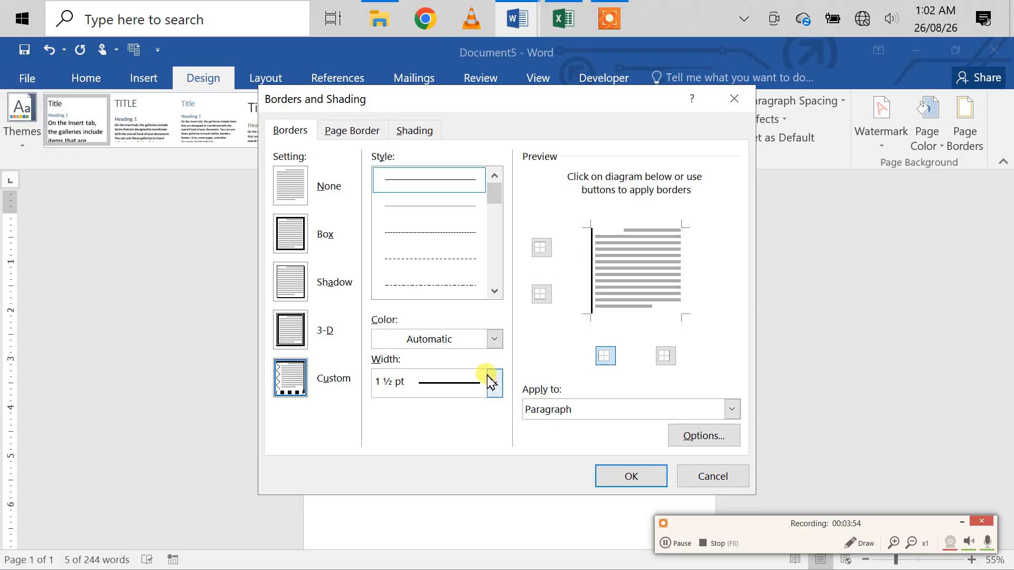
left_click(632, 475)
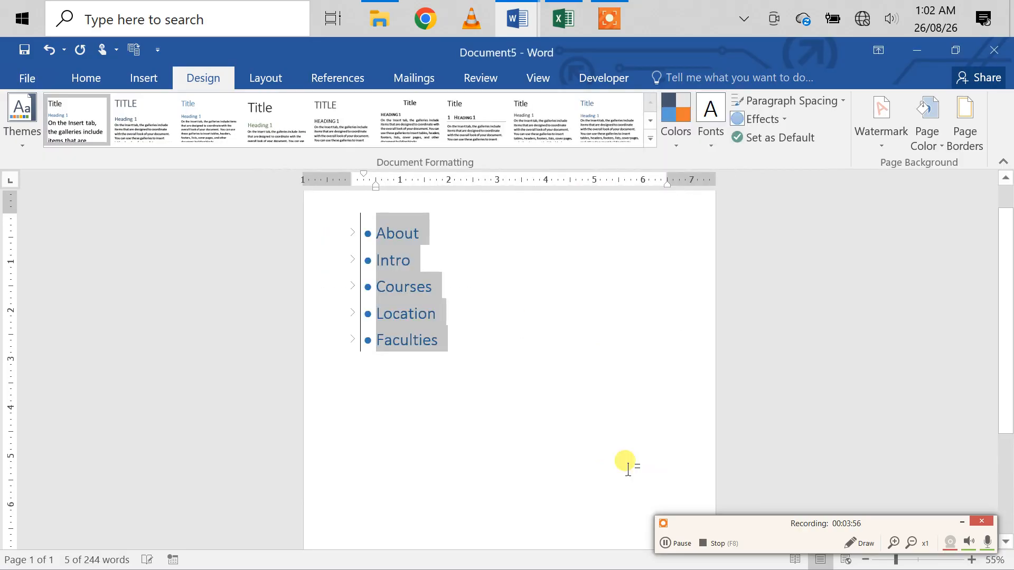
left_click(509, 327)
Expand and collapse the About section, then do the same with the Intro section to check their hidden text.
scroll(509, 327, "up", 5)
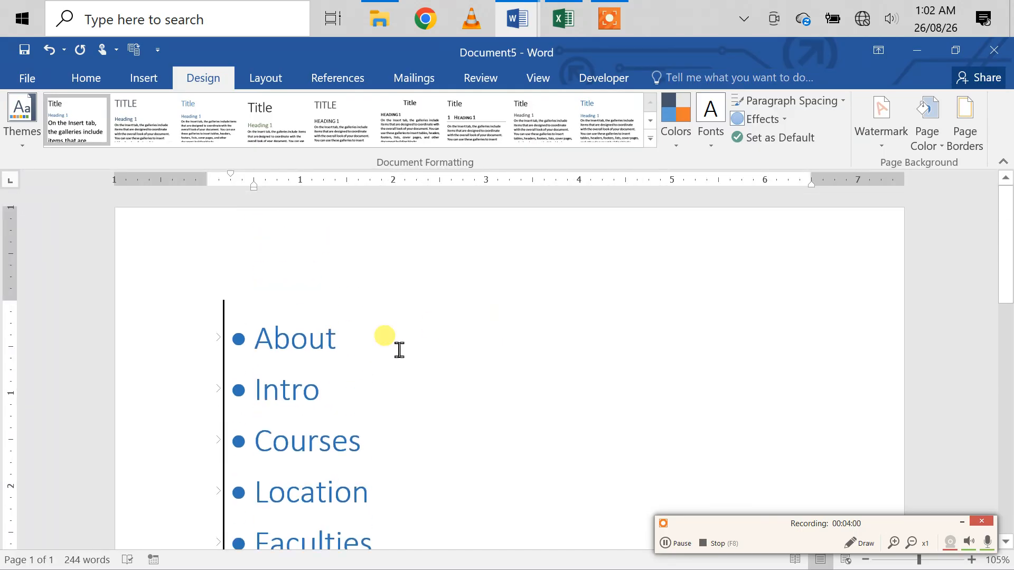
left_click(219, 338)
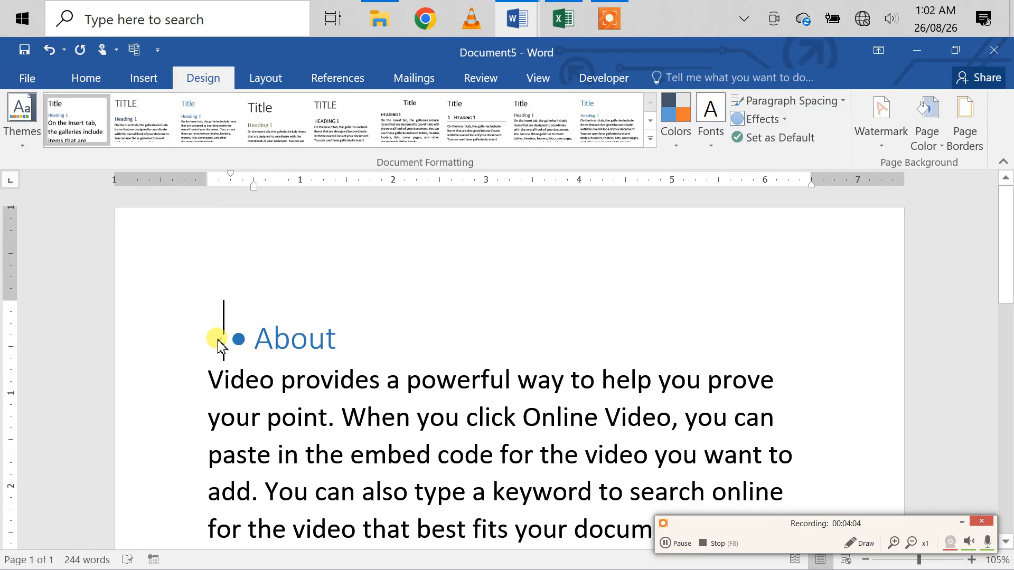
left_click(219, 339)
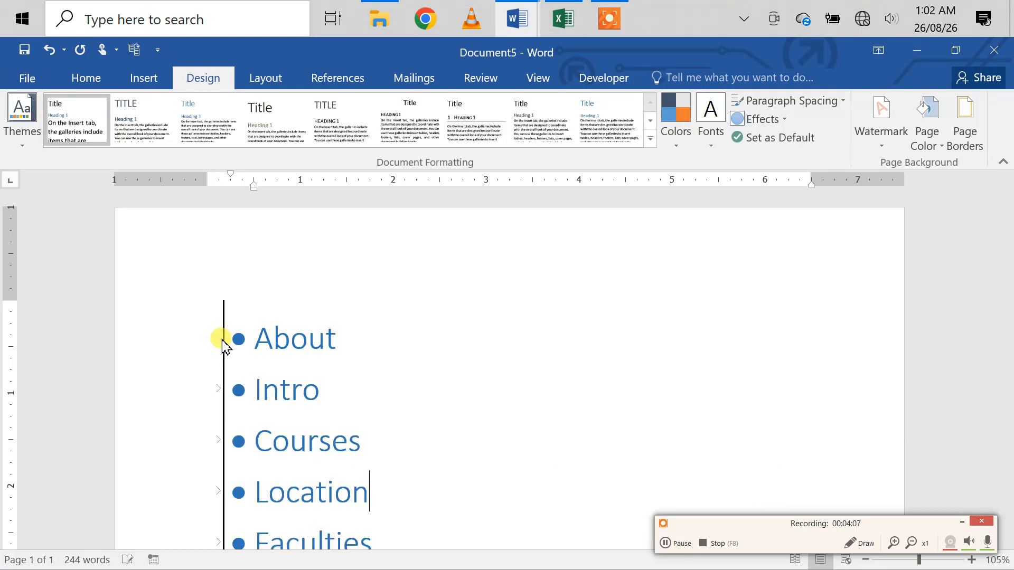
left_click(218, 390)
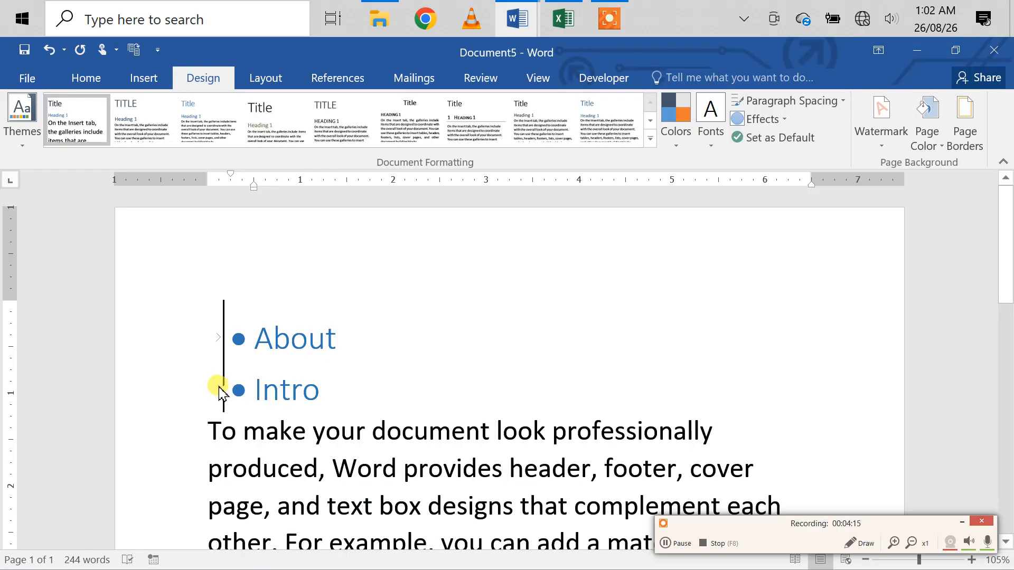
left_click(221, 391)
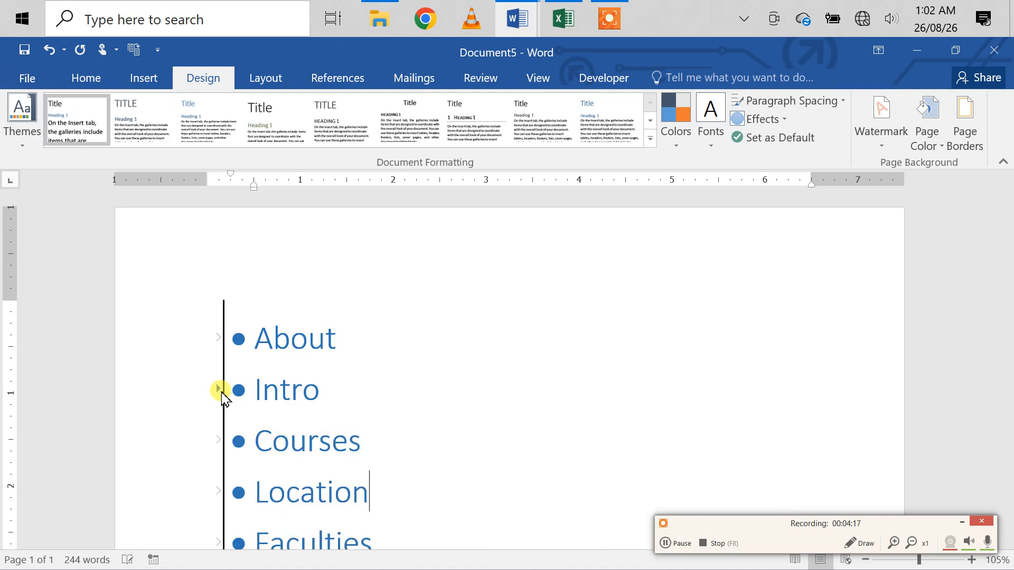
Expand the Location section to view its text and collapse it again.
scroll(435, 410, "down", 3)
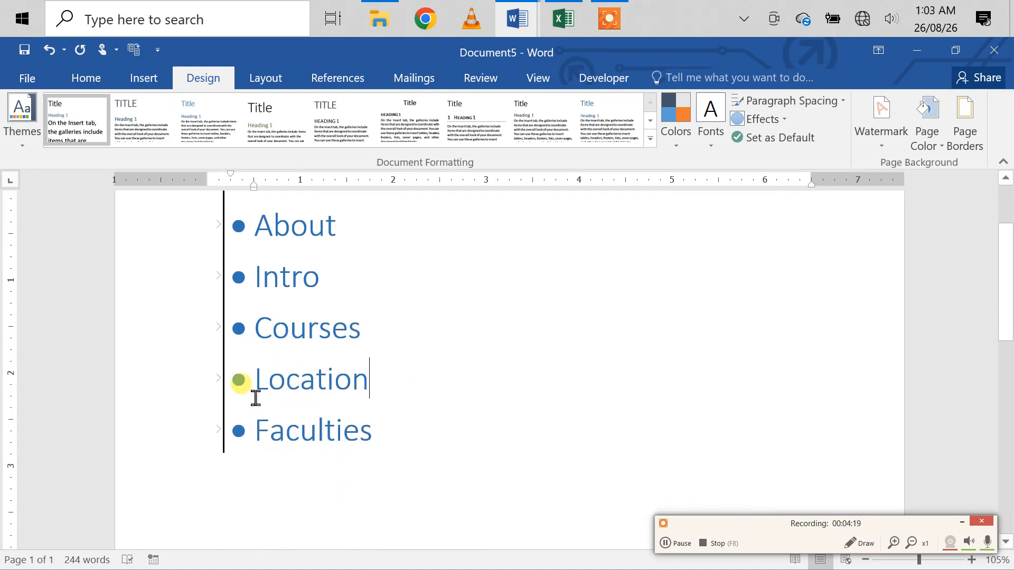
left_click(219, 379)
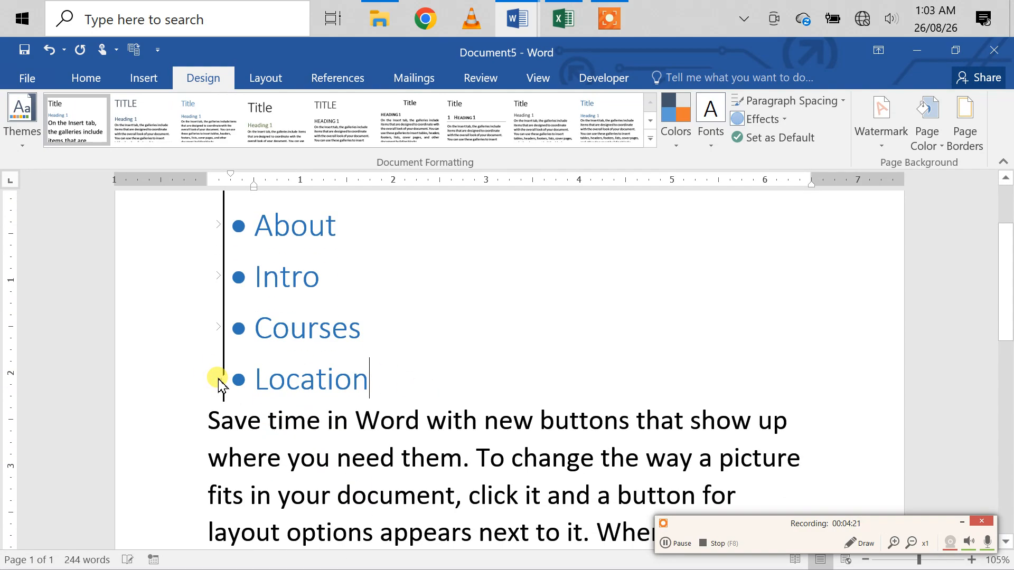
scroll(522, 342, "up", 3)
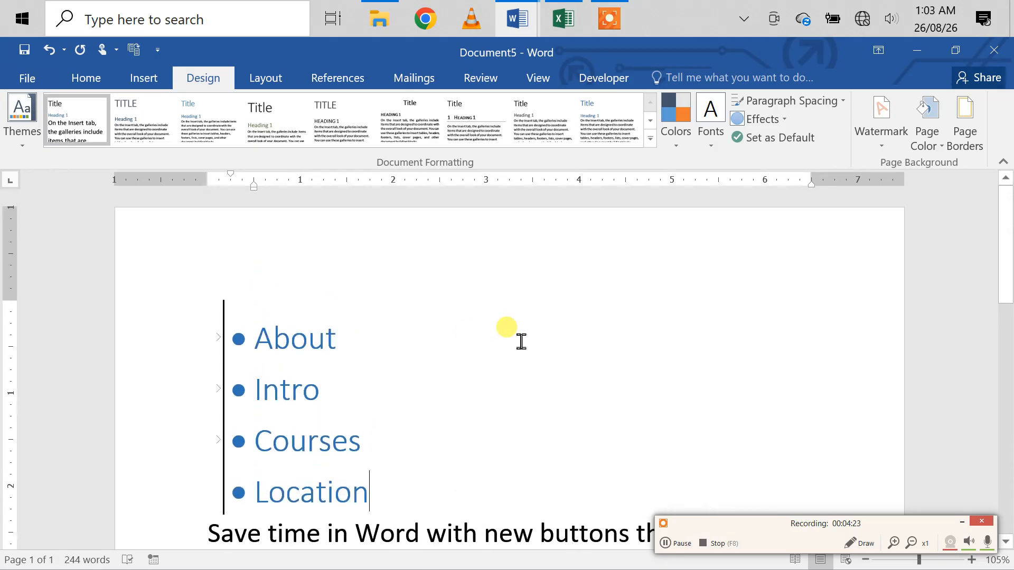
scroll(521, 342, "down", 3)
scroll(521, 342, "down", 1)
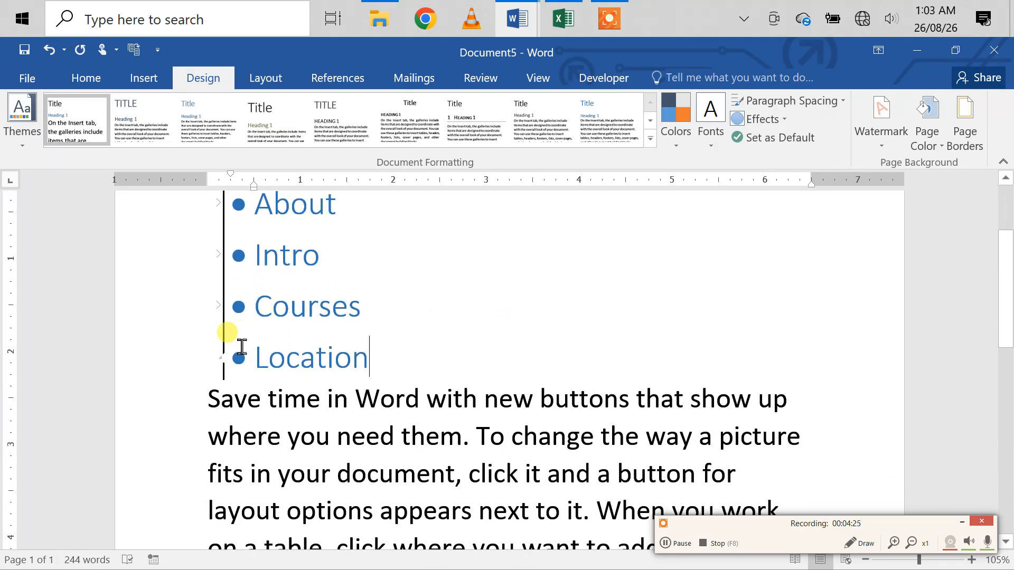
left_click(221, 360)
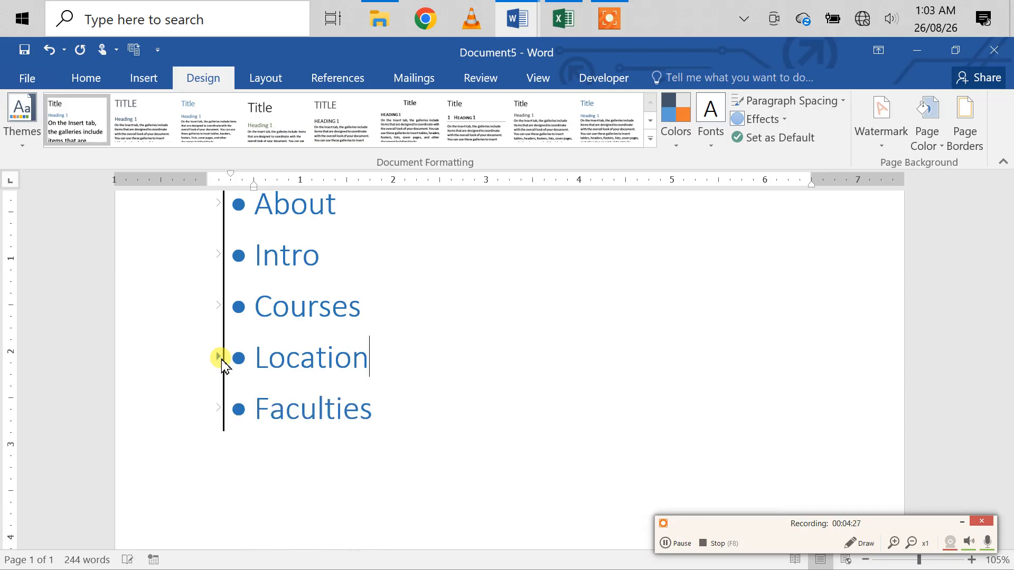
scroll(390, 279, "up", 2)
scroll(390, 279, "up", 1)
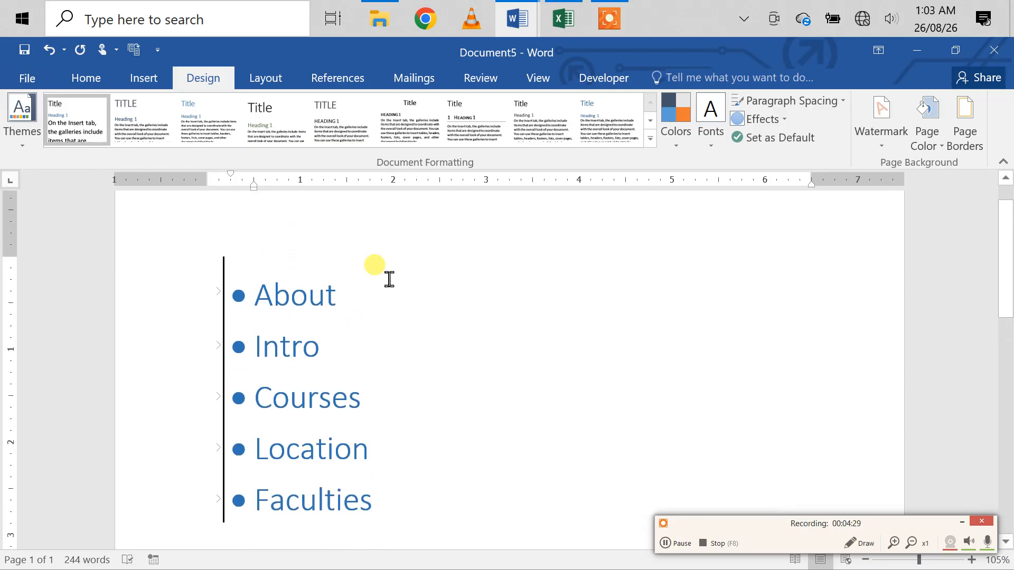